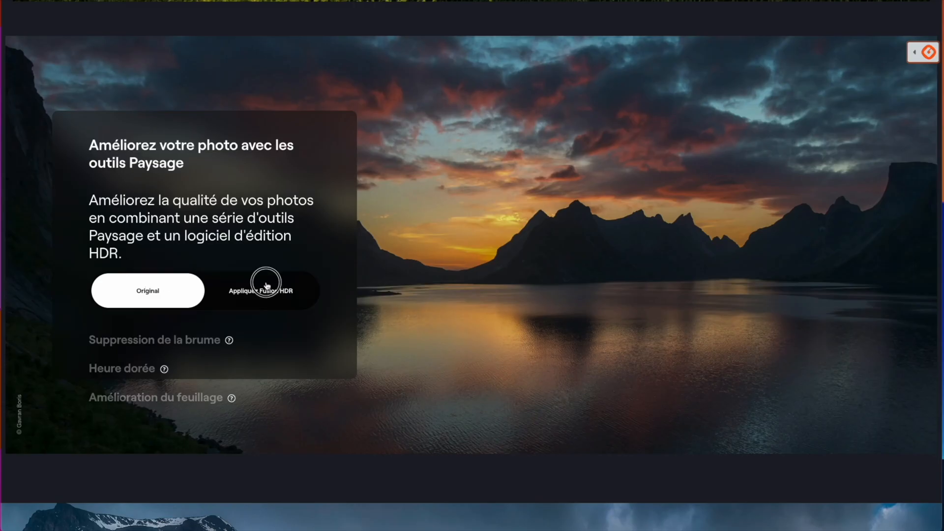
# Compare the web page's before/after previews for Fusion HDR, Supercontraste and Structure AI
pyautogui.click(266, 285)
pyautogui.scroll(-10, 266, 285)
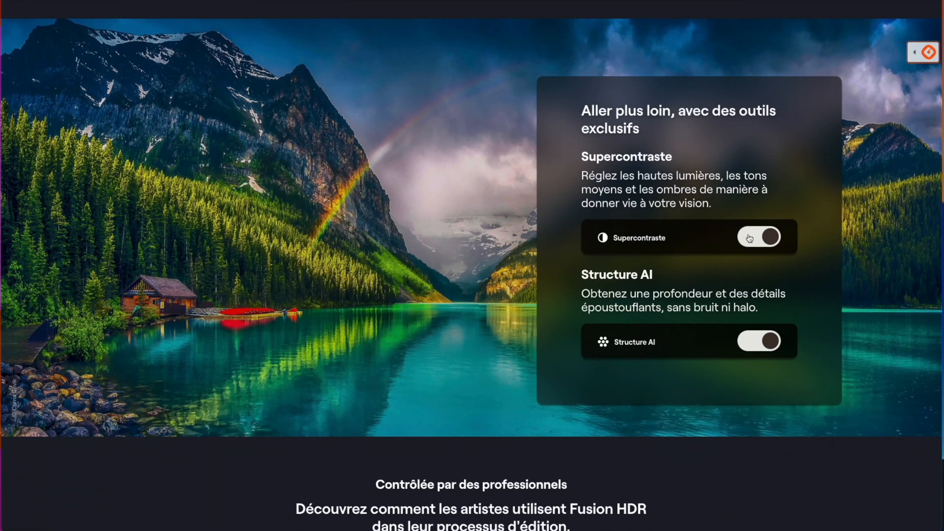
pyautogui.click(750, 239)
pyautogui.click(760, 343)
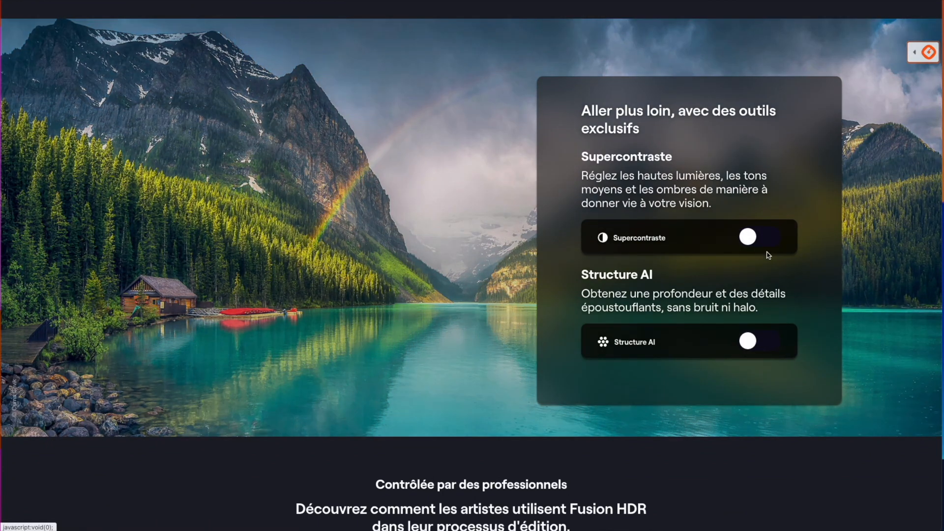
pyautogui.click(767, 239)
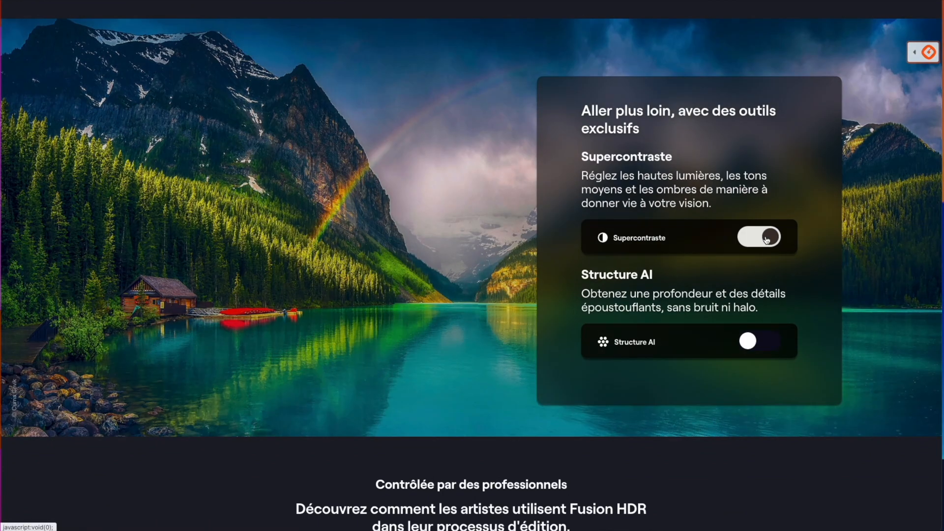
pyautogui.click(758, 342)
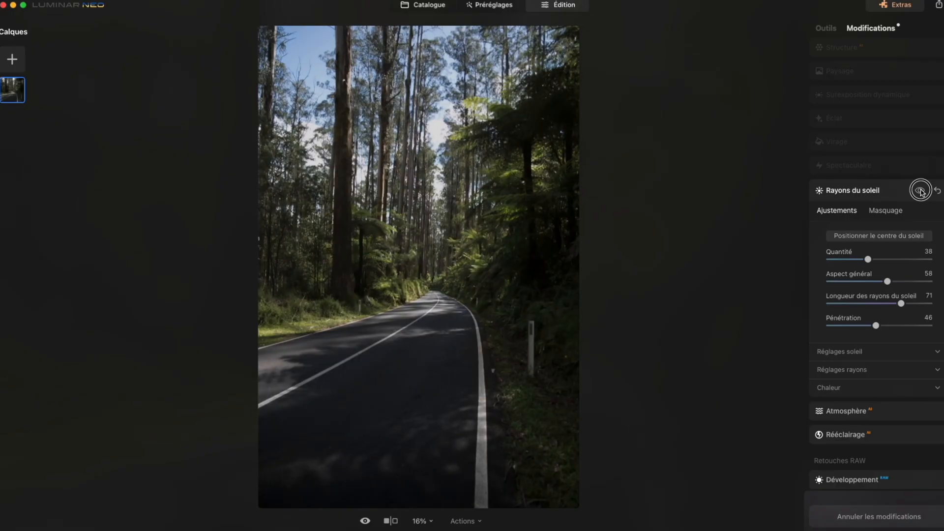
pyautogui.click(920, 192)
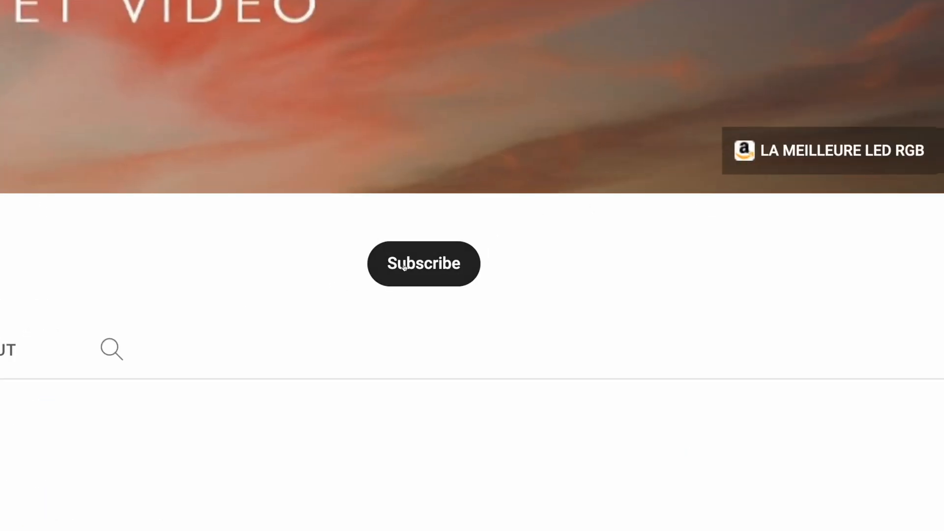
# Subscribe to the shotbystefs YouTube channel and set its notifications to All
pyautogui.click(404, 267)
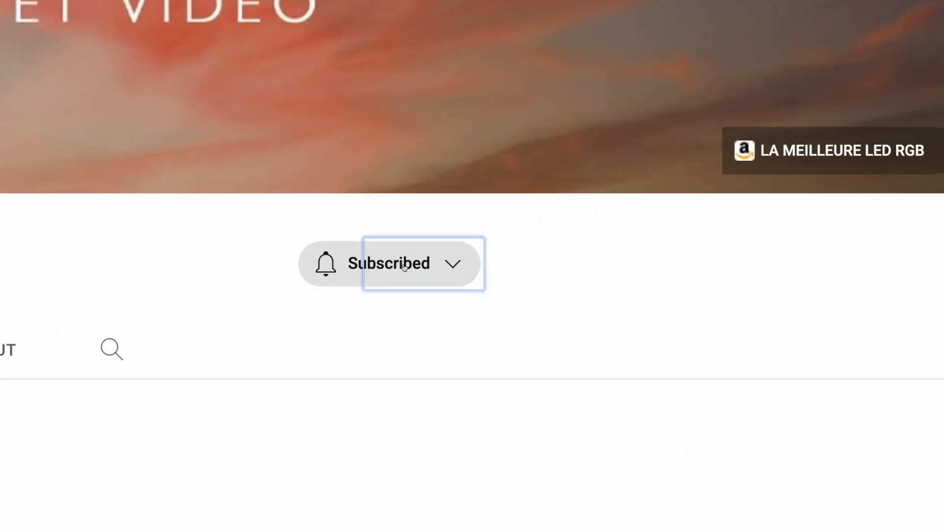
pyautogui.click(408, 263)
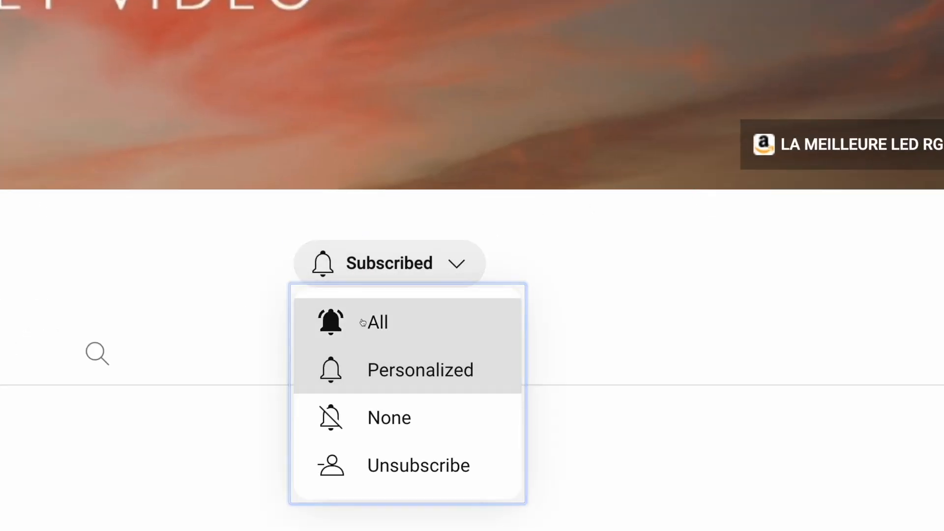
pyautogui.click(379, 322)
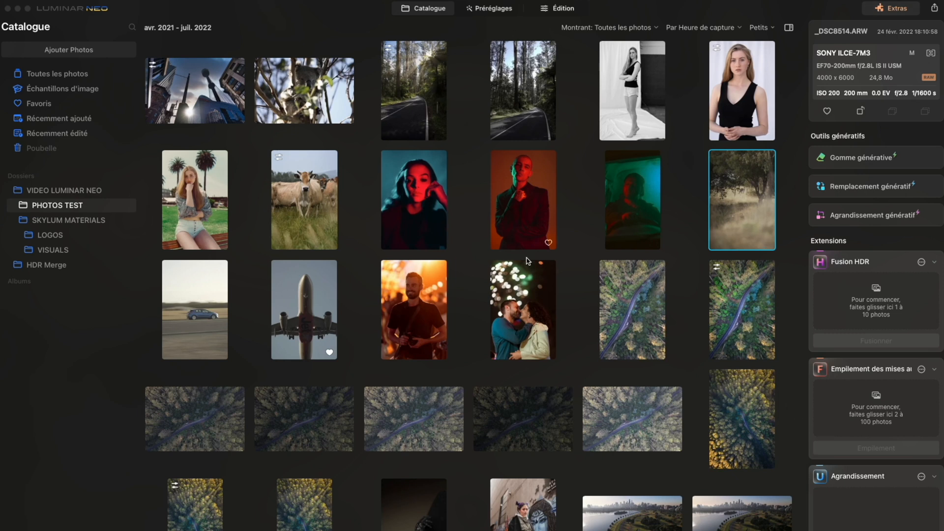
# Switch to Luminar Neo and open the cow photo from the PHOTOS TEST folder in the Préréglages view
pyautogui.scroll(-4, 521, 270)
pyautogui.scroll(4, 512, 289)
pyautogui.click(421, 14)
pyautogui.click(731, 93)
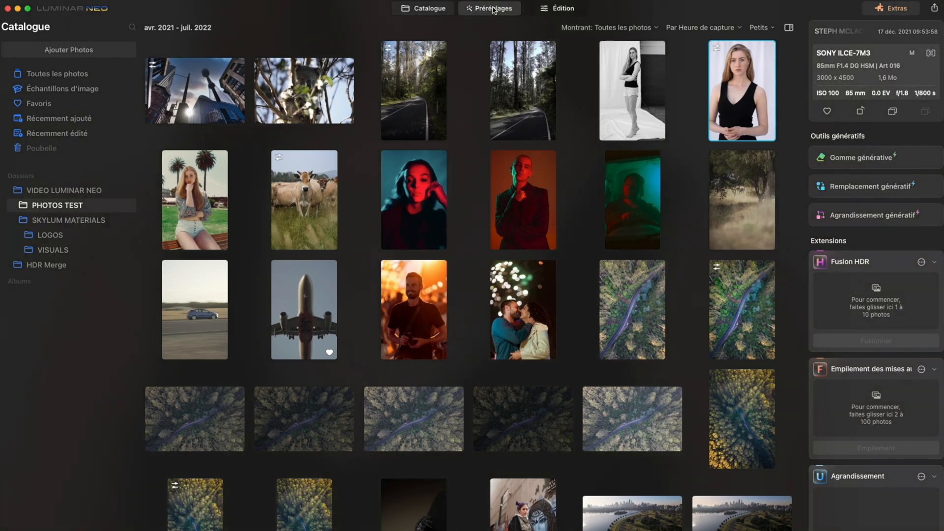
pyautogui.click(312, 195)
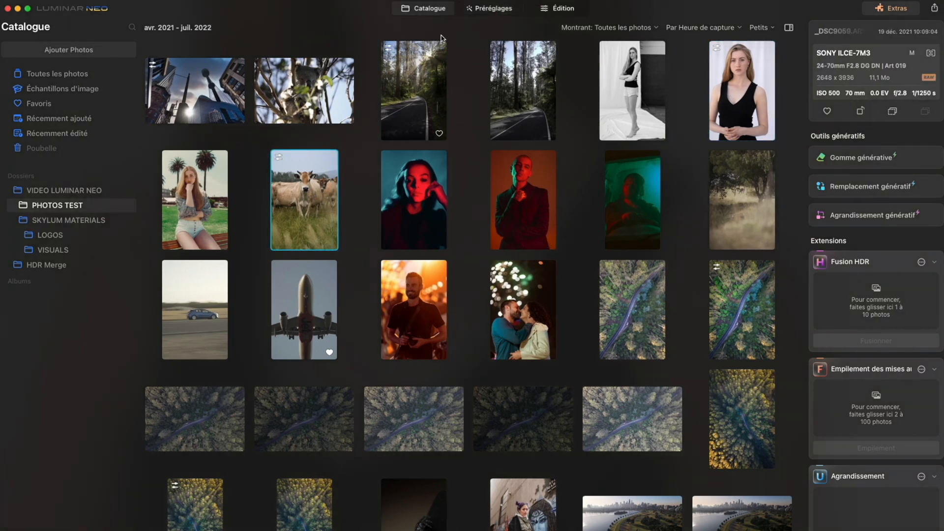
pyautogui.click(493, 8)
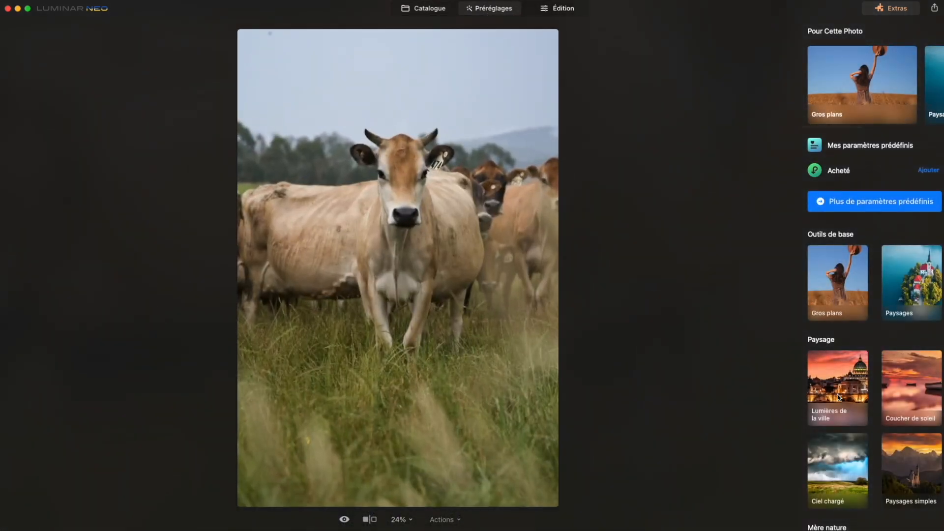
# Browse the preset collections available for the cow photo, from Paysage through Portrait and Macro to Aérien
pyautogui.scroll(-10, 828, 364)
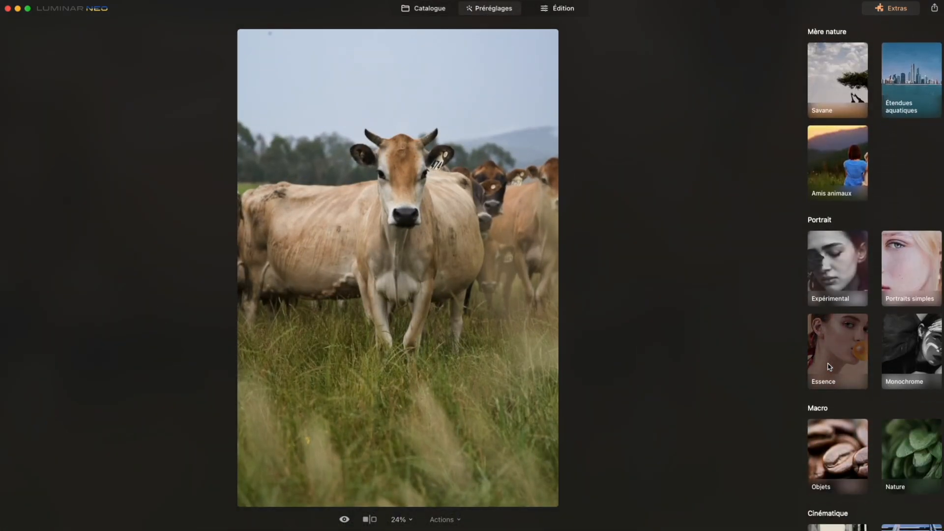
pyautogui.scroll(-5, 825, 366)
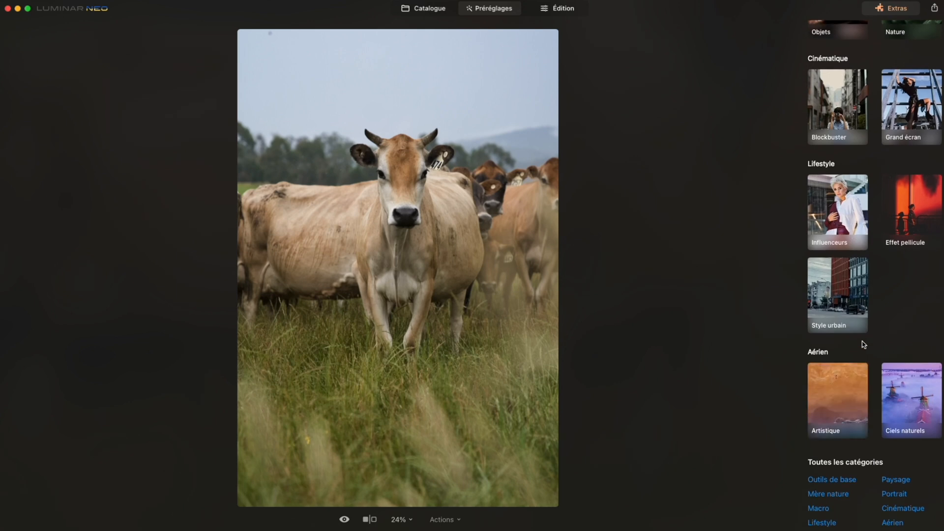
pyautogui.scroll(7, 879, 310)
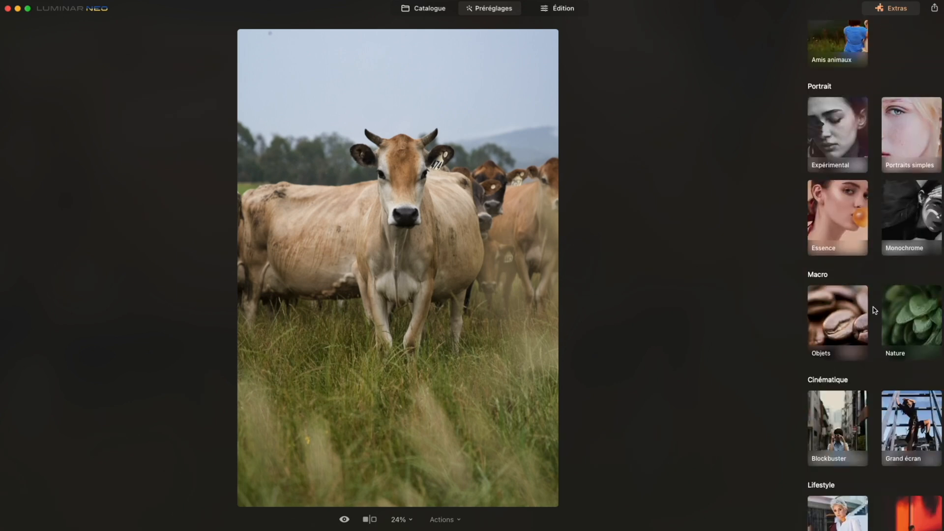
pyautogui.scroll(2, 874, 310)
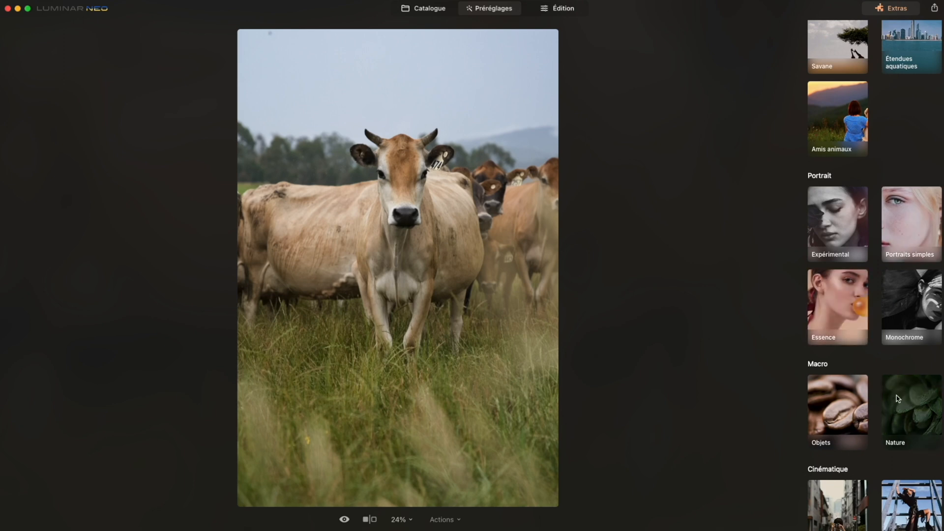
pyautogui.scroll(5, 893, 393)
pyautogui.scroll(1, 893, 392)
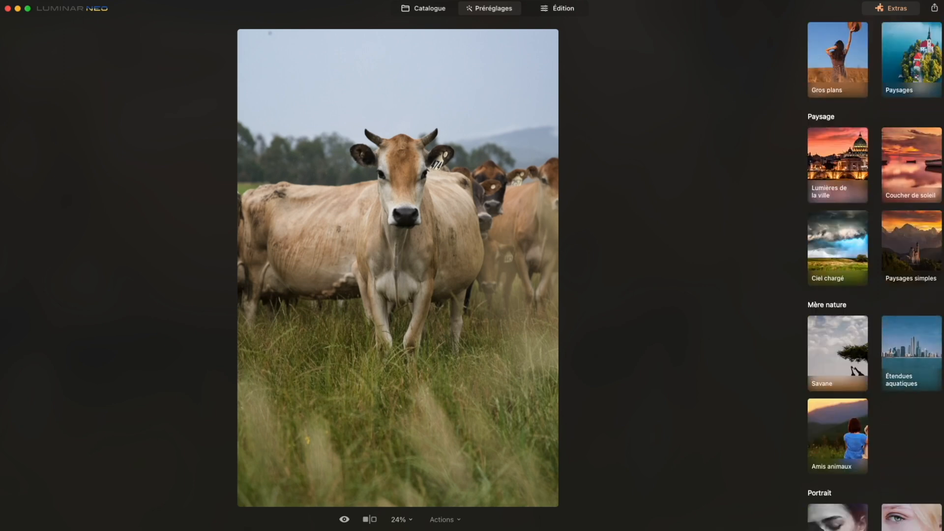
# Look through the Préréglages offered in the Marketplace and close it
pyautogui.click(908, 7)
pyautogui.scroll(-10, 610, 282)
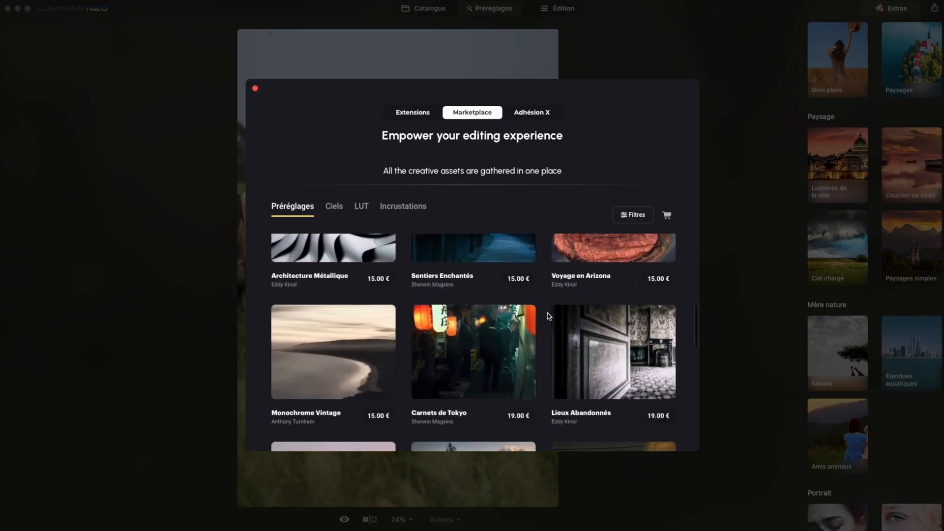
pyautogui.click(255, 89)
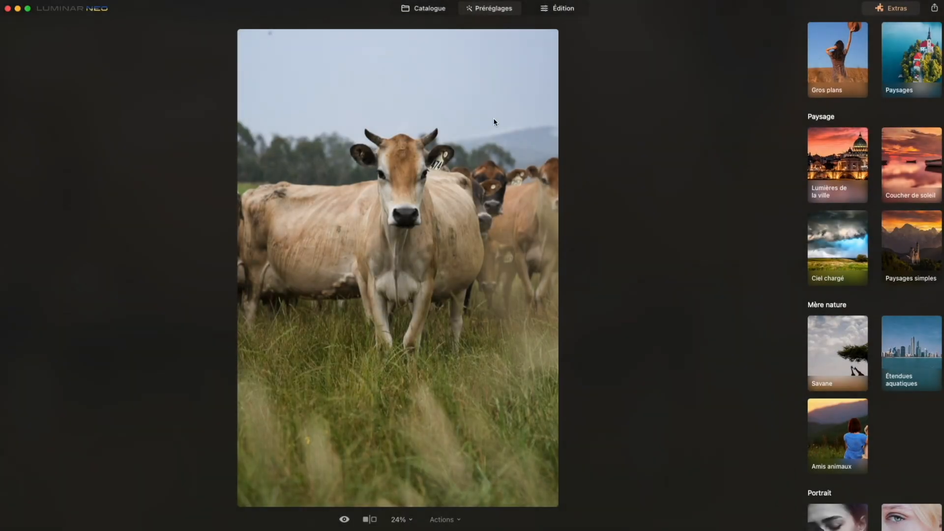
# Apply the Petit soleil preset from the Nature collection to the cow photo and set its strength to 77
pyautogui.click(856, 370)
pyautogui.click(856, 217)
pyautogui.click(852, 186)
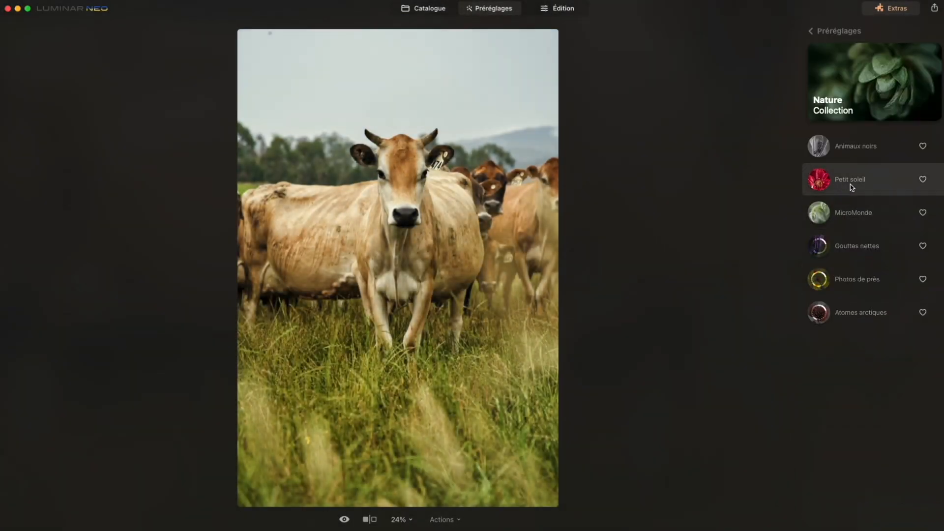
pyautogui.click(854, 152)
pyautogui.click(854, 179)
pyautogui.click(853, 186)
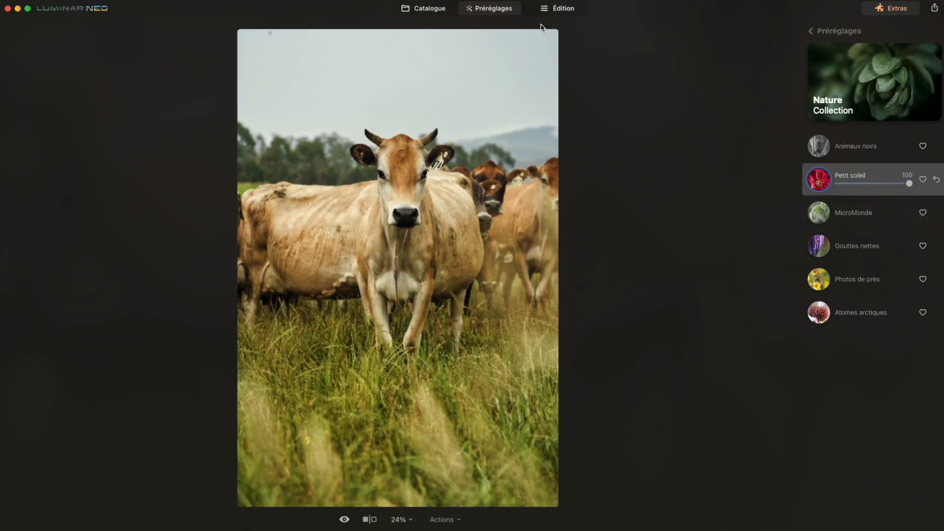
pyautogui.moveTo(909, 182)
pyautogui.mouseDown()
pyautogui.moveTo(860, 184)
pyautogui.moveTo(894, 183)
pyautogui.mouseUp()
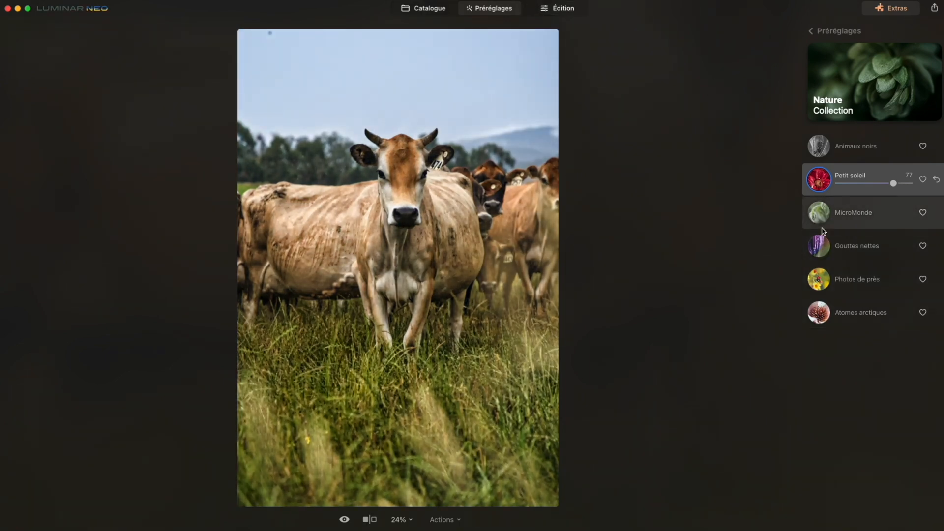
# Switch the photo to editing and set Contraste intelligent to 8 in the Développement tool
pyautogui.click(581, 8)
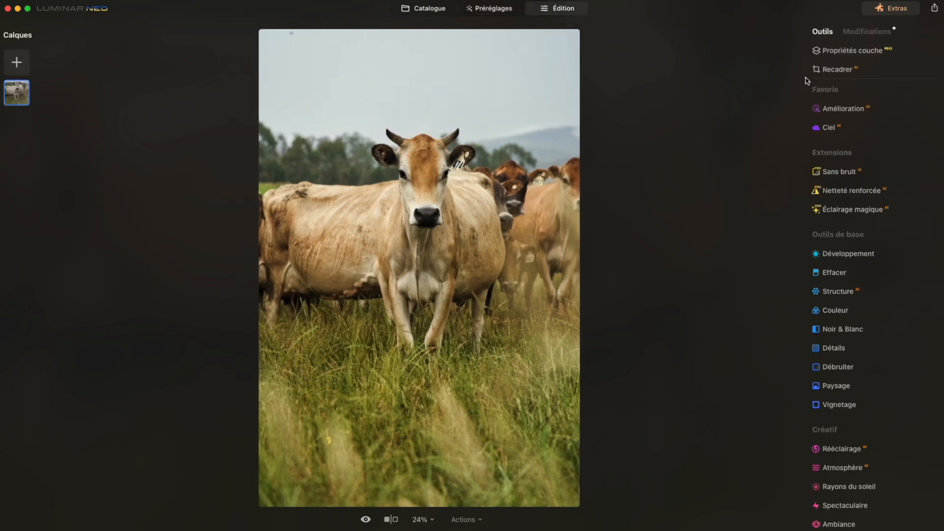
pyautogui.click(855, 253)
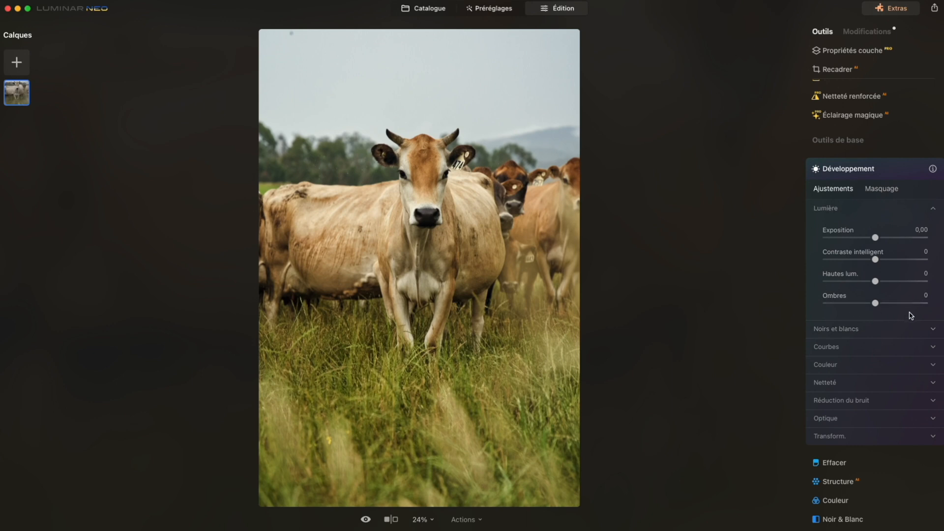
pyautogui.scroll(-1, 912, 314)
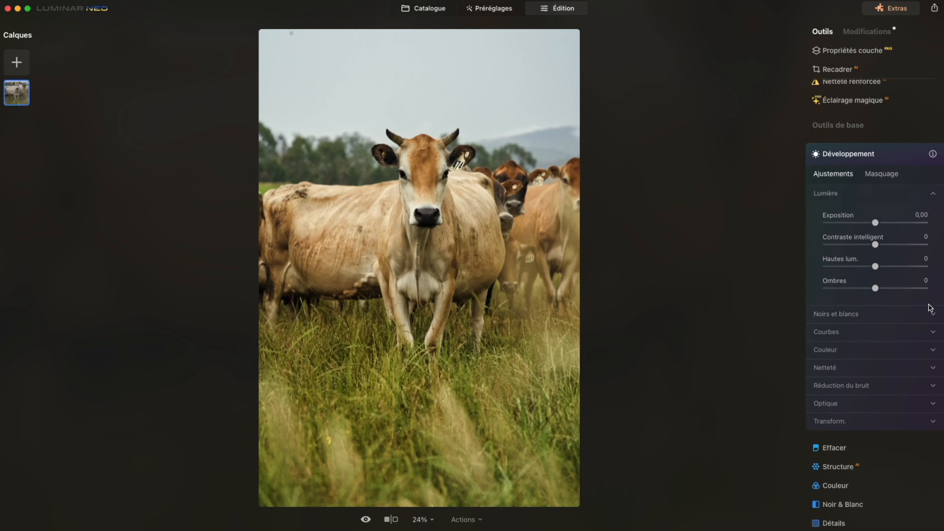
pyautogui.moveTo(875, 245)
pyautogui.mouseDown()
pyautogui.moveTo(905, 245)
pyautogui.moveTo(879, 247)
pyautogui.mouseUp()
# Set Exposition to -0,41 in Développement and compare the photo with and without the tool's adjustments
pyautogui.scroll(3, 831, 238)
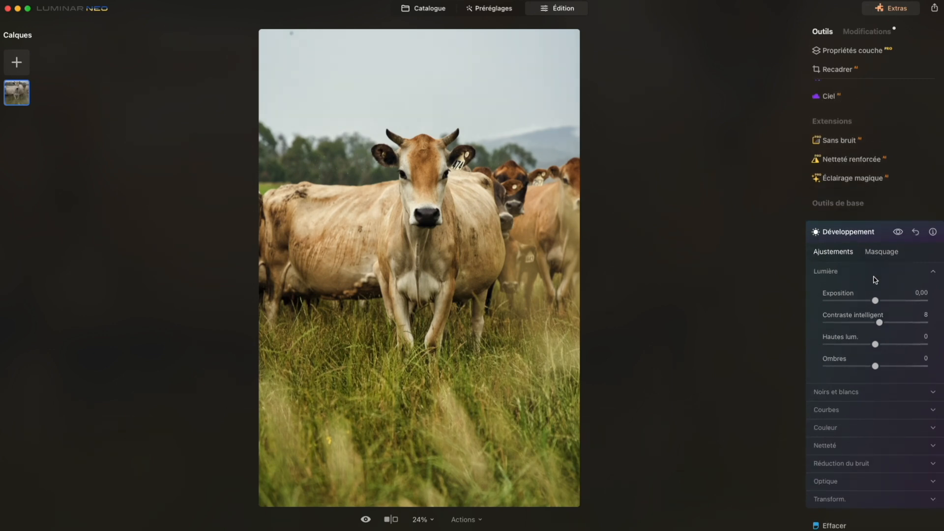
pyautogui.moveTo(875, 301); pyautogui.dragTo(871, 301)
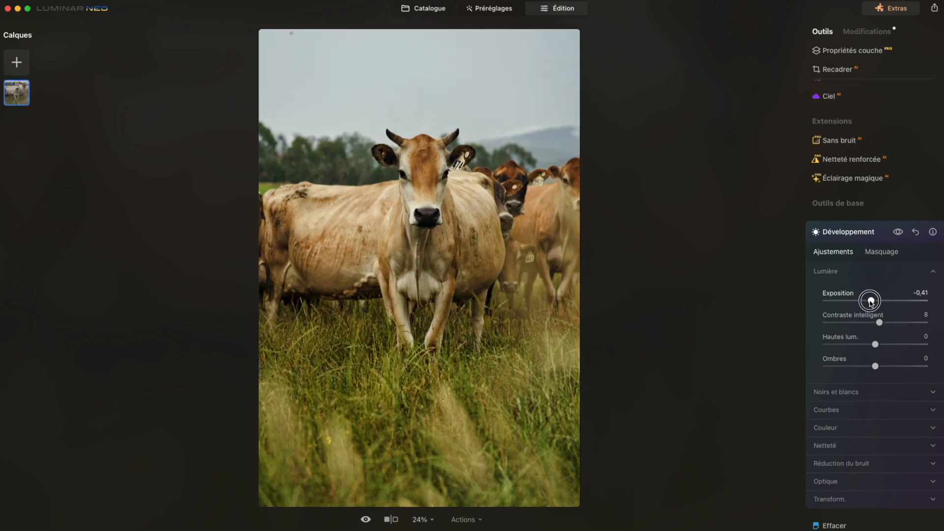
pyautogui.click(898, 231)
pyautogui.click(898, 231)
pyautogui.scroll(-2, 841, 290)
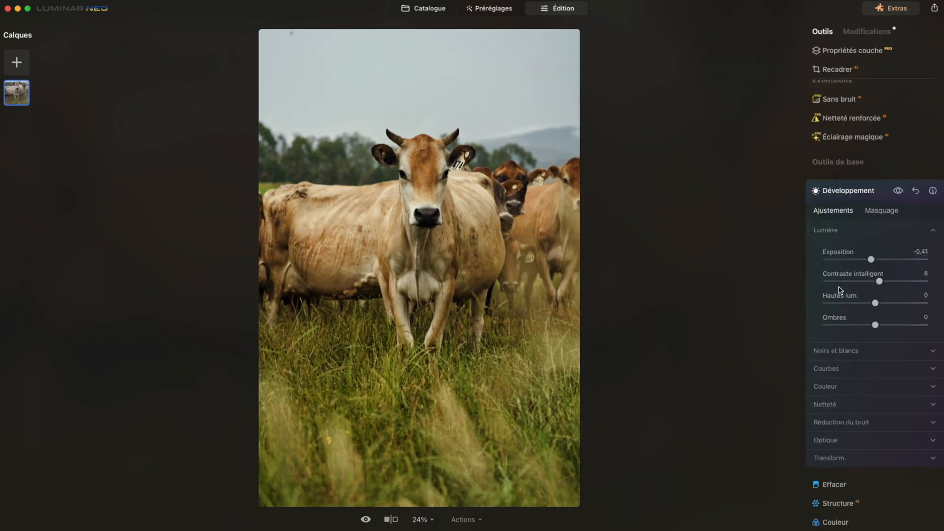
pyautogui.scroll(-3, 841, 290)
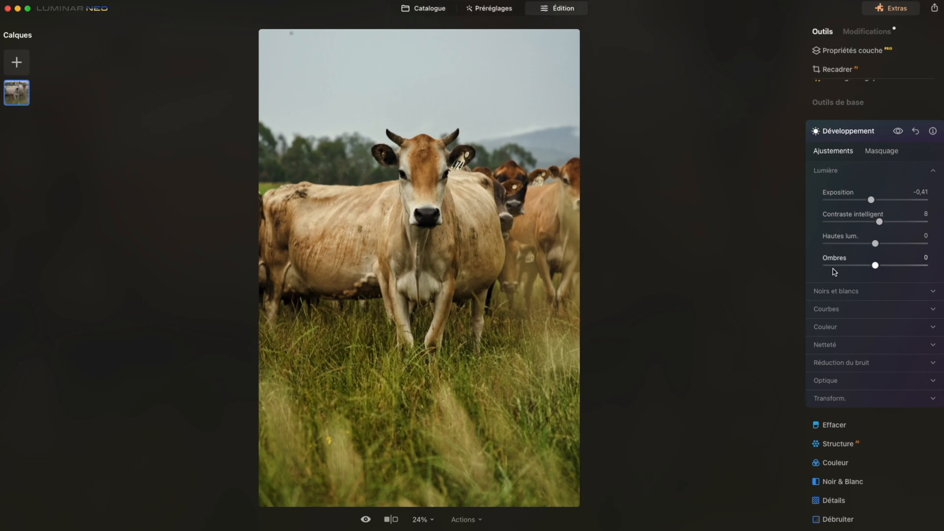
pyautogui.scroll(-4, 826, 278)
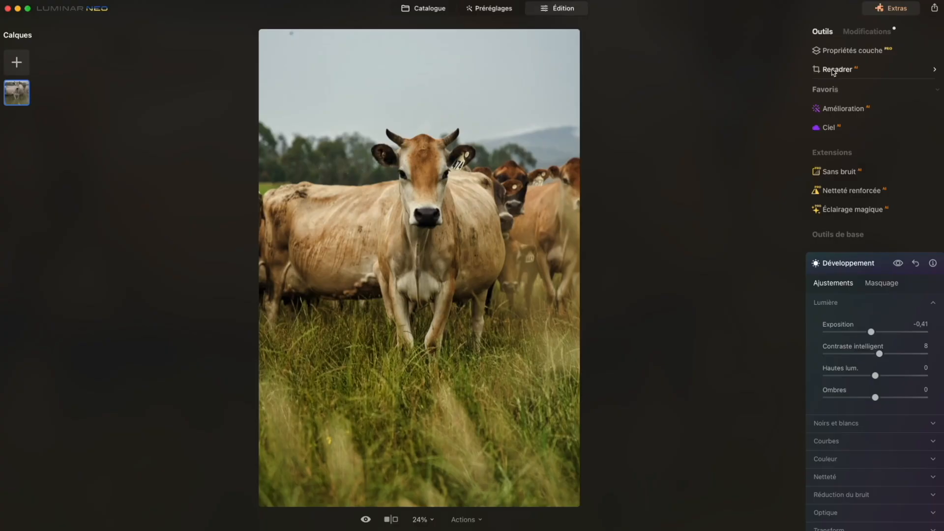
# Crop the cow photo with Recadrer using the automatic Composition suggestion and apply it
pyautogui.click(856, 79)
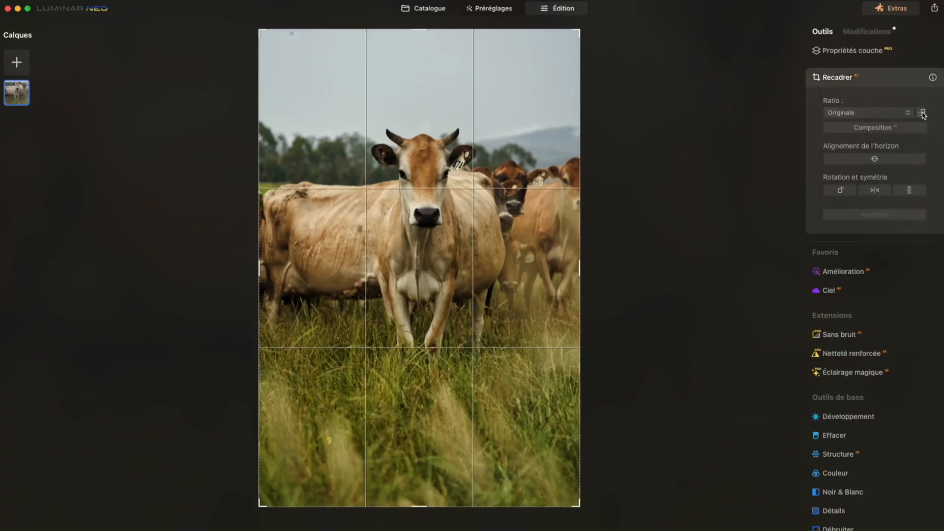
pyautogui.click(888, 128)
pyautogui.click(865, 215)
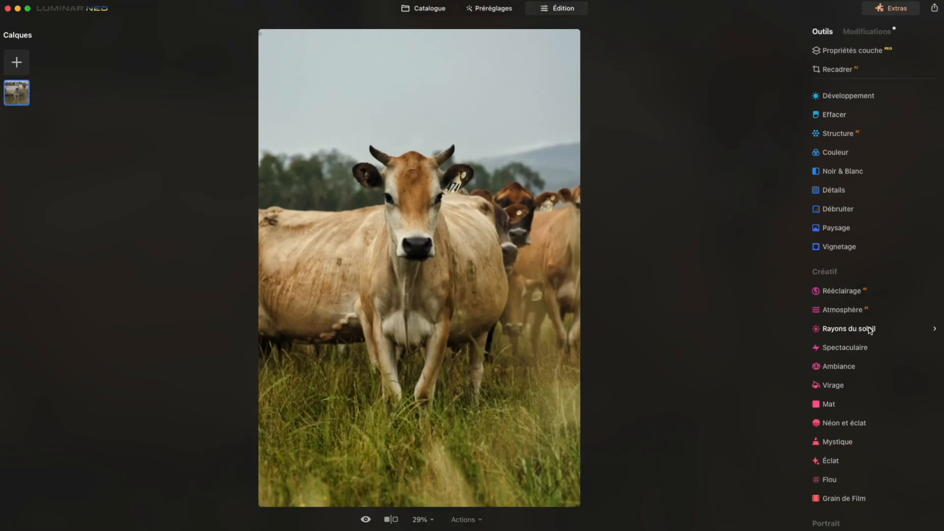
# Add Rayons du soleil with a Quantité of 29 and move the sun's centre down into the trees beside the front cow's head
pyautogui.click(866, 329)
pyautogui.scroll(-2, 879, 361)
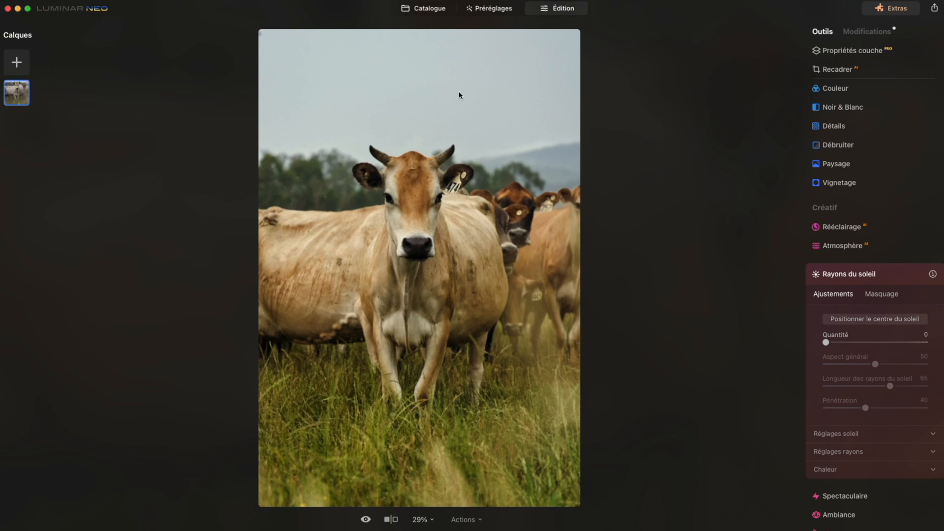
pyautogui.moveTo(826, 343); pyautogui.dragTo(856, 343)
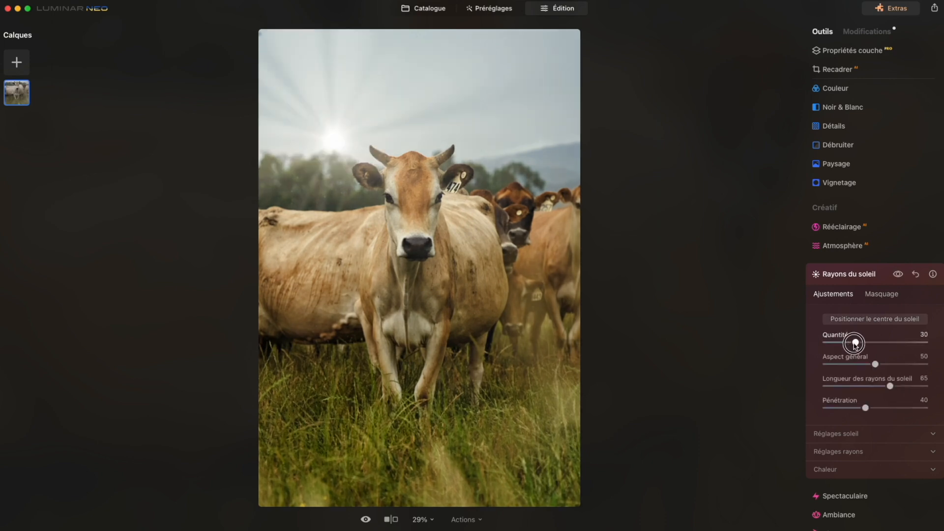
pyautogui.click(897, 324)
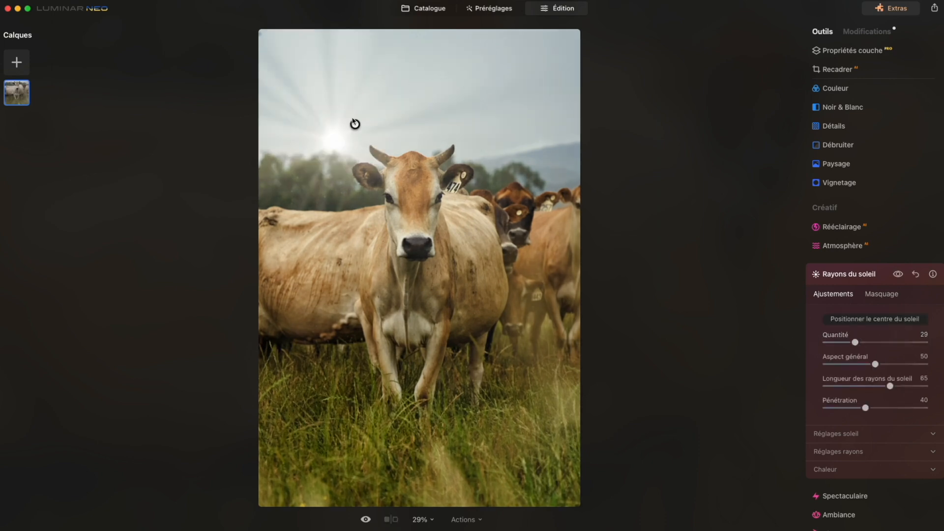
pyautogui.moveTo(355, 124)
pyautogui.mouseDown()
pyautogui.moveTo(371, 134)
pyautogui.moveTo(302, 160)
pyautogui.moveTo(323, 167)
pyautogui.mouseUp()
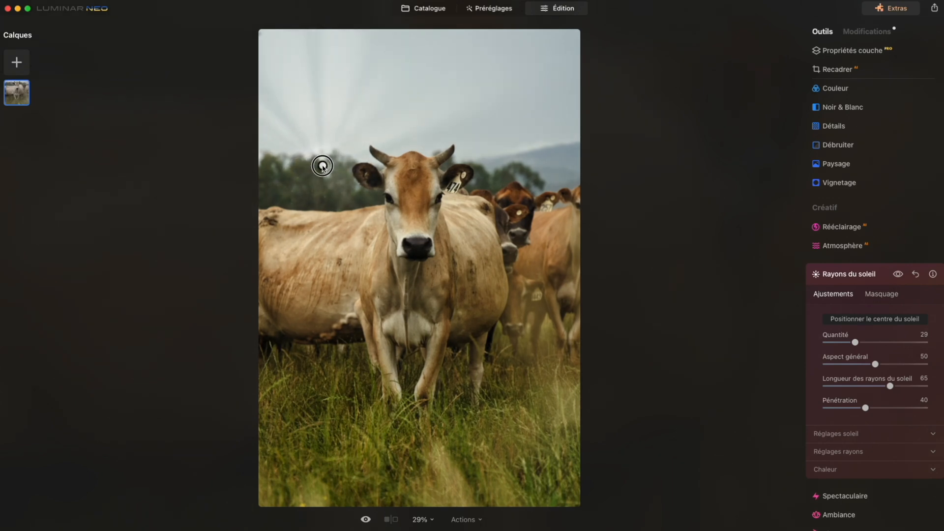
# Set the sun rays' Aspect général to 31 and Longueur des rayons du soleil to 63, and adjust their Quantité
pyautogui.moveTo(875, 365)
pyautogui.mouseDown()
pyautogui.moveTo(895, 363)
pyautogui.moveTo(856, 366)
pyautogui.moveTo(889, 386)
pyautogui.mouseUp()
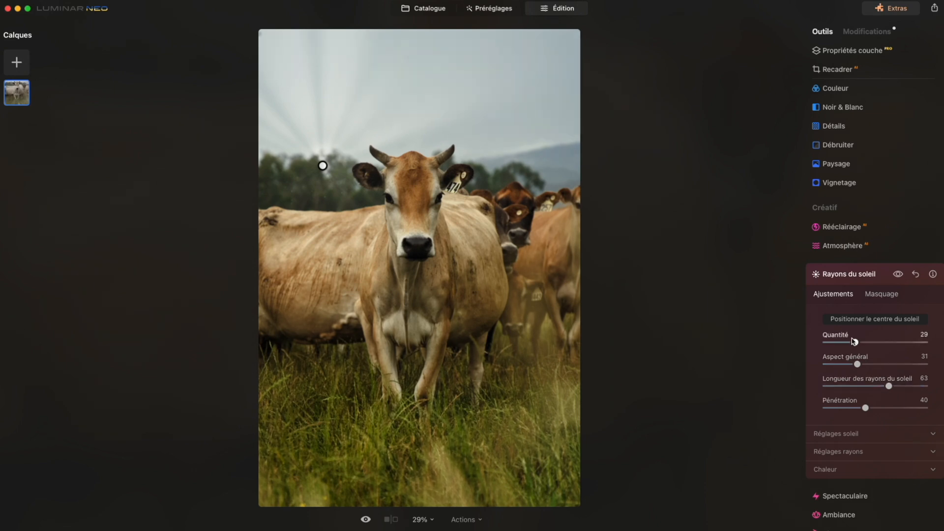
pyautogui.moveTo(854, 341); pyautogui.dragTo(864, 343)
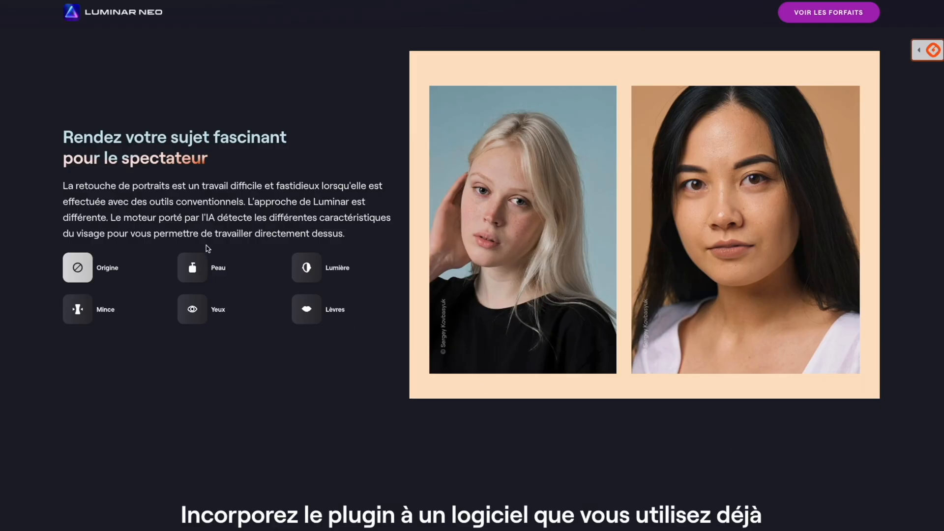
# Switch to the Luminar Neo web page and try the Peau, Lumière, Mince, Yeux and Lèvres portrait retouches on the sample photos
pyautogui.click(194, 270)
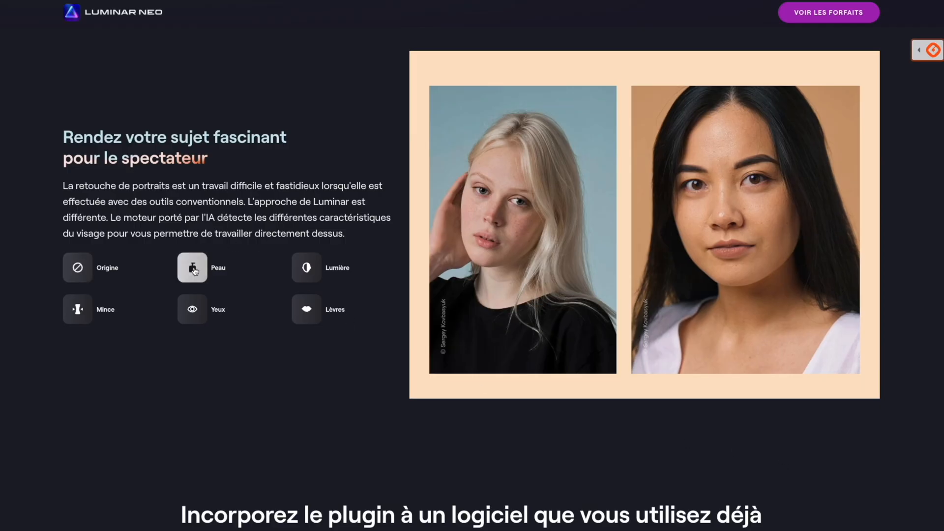
pyautogui.click(310, 272)
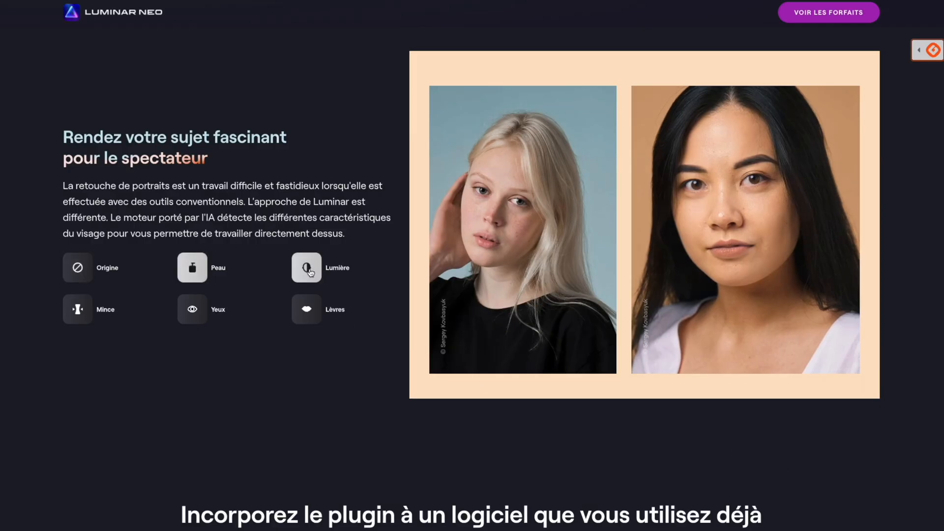
pyautogui.click(90, 313)
pyautogui.click(194, 309)
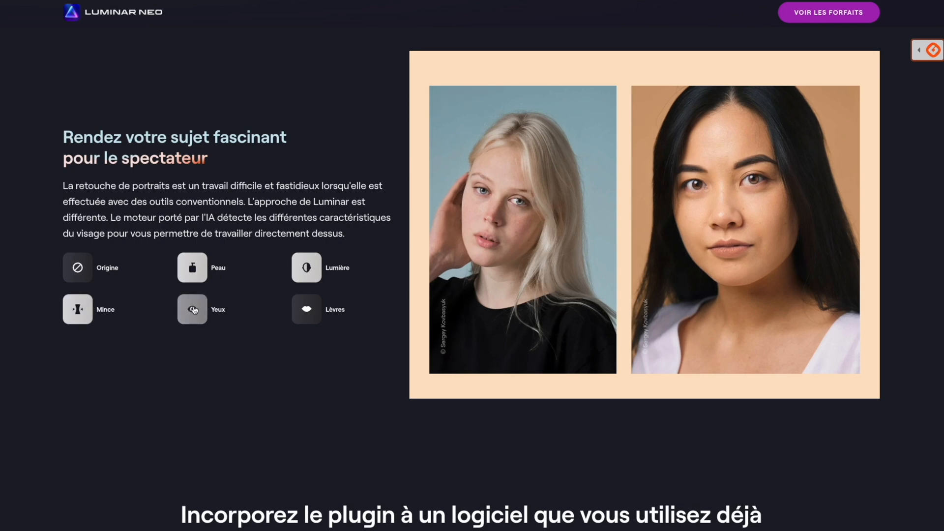
pyautogui.click(301, 310)
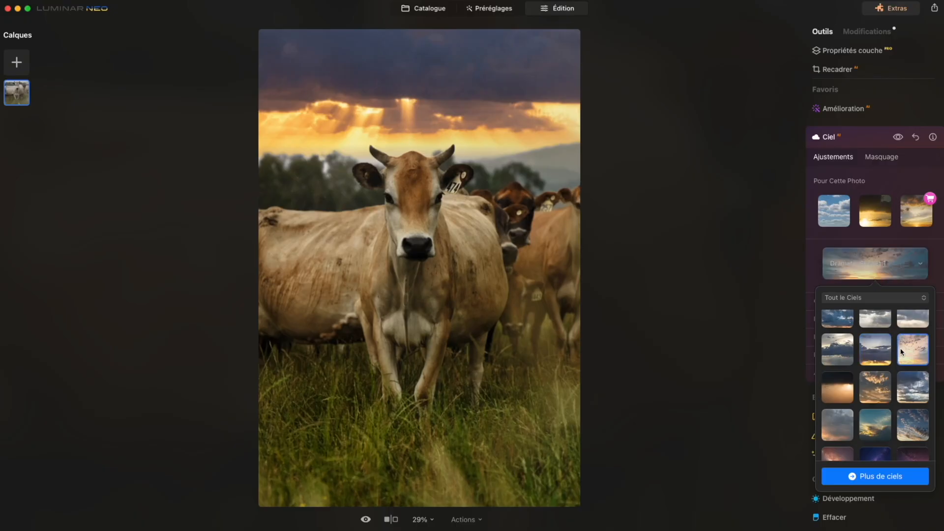
# Return to Luminar Neo and try different Ciel replacements on the cow photo, including a sunset sky and Dramatic Sky 5, 2 and 3
pyautogui.click(902, 352)
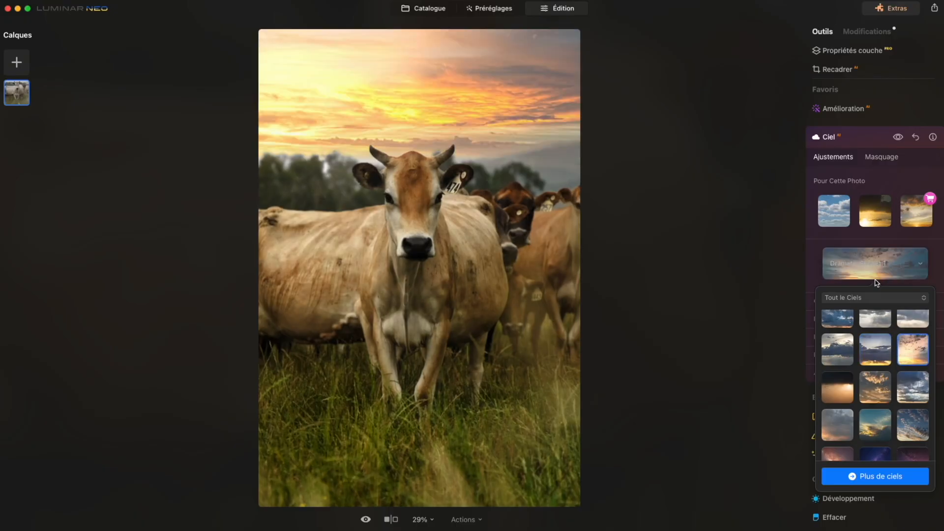
pyautogui.click(845, 350)
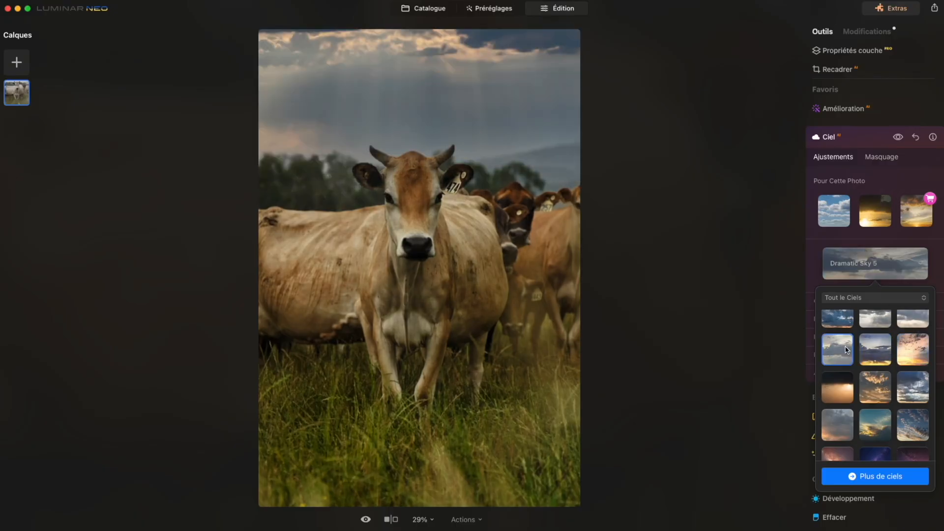
pyautogui.click(844, 321)
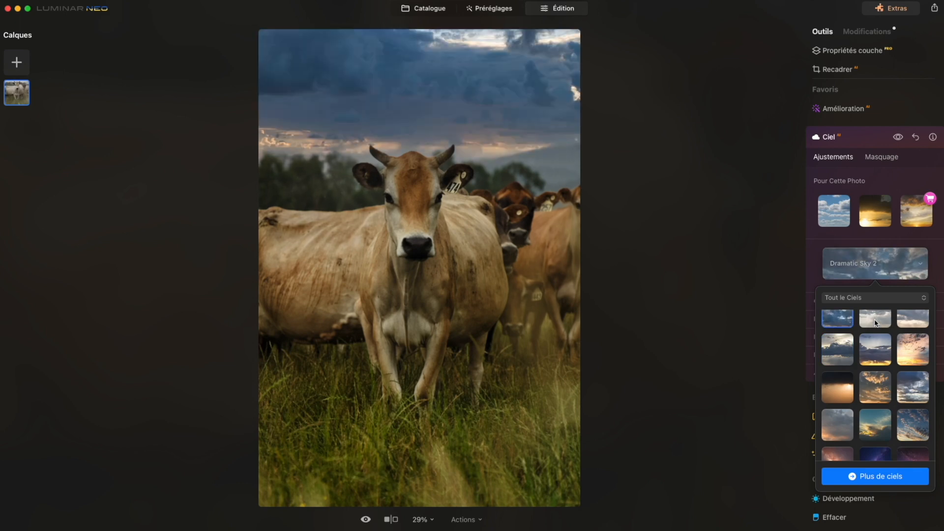
pyautogui.click(875, 321)
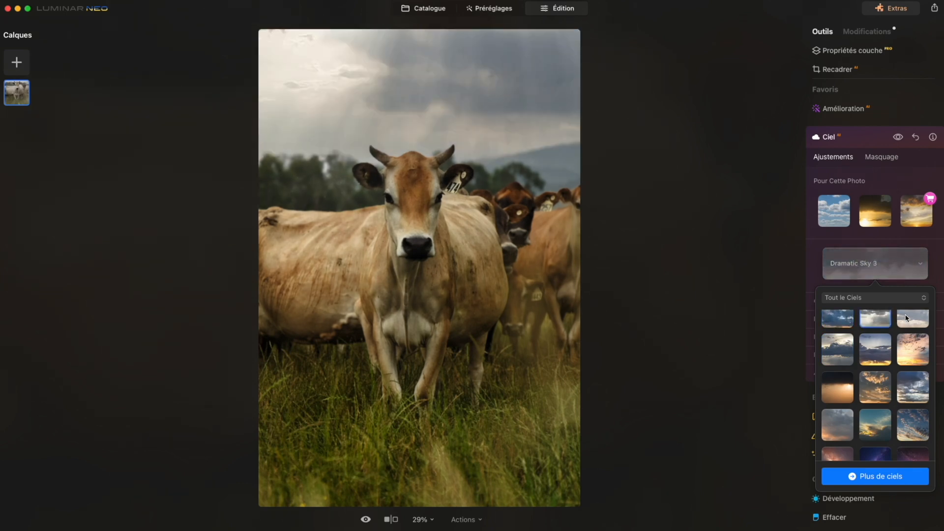
pyautogui.click(906, 318)
pyautogui.scroll(1, 905, 344)
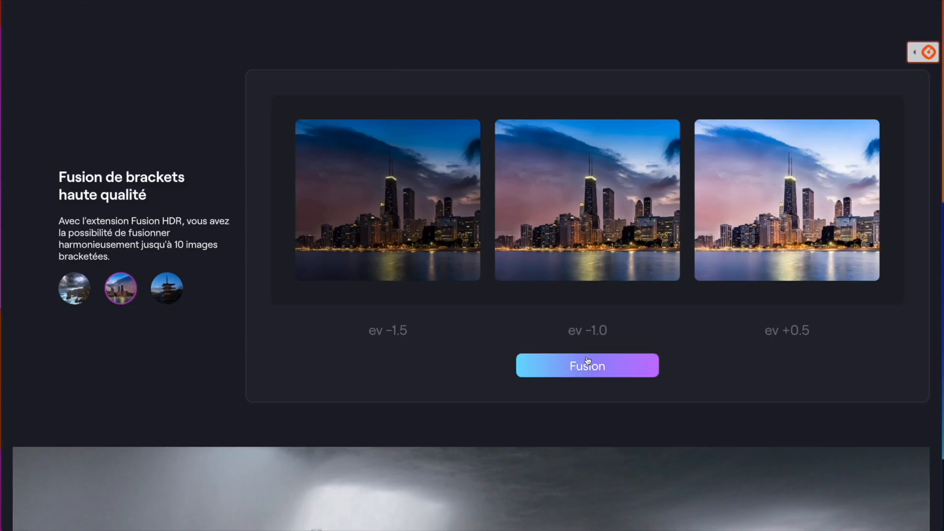
# Try the Fusion HDR web demo on the city skyline and pagoda brackets, and apply Fusion HDR to the single field photo
pyautogui.click(588, 364)
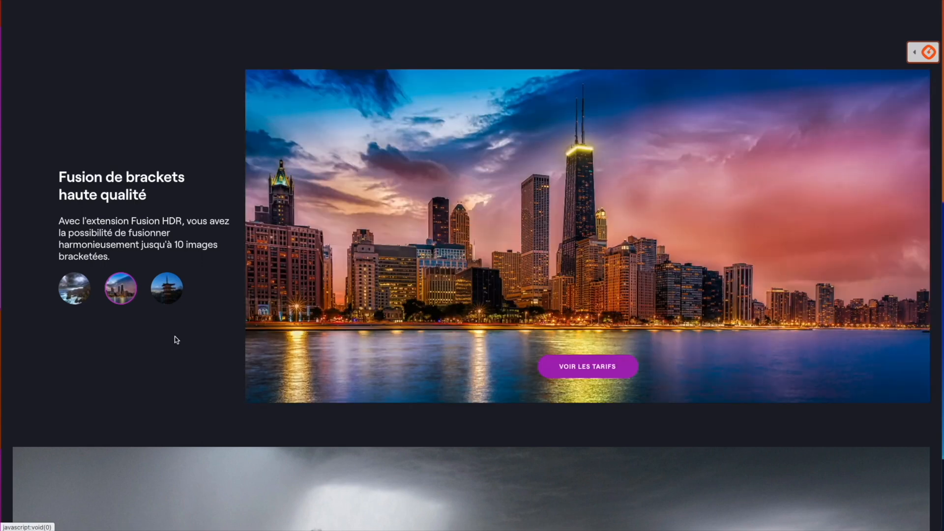
pyautogui.click(166, 288)
pyautogui.click(606, 360)
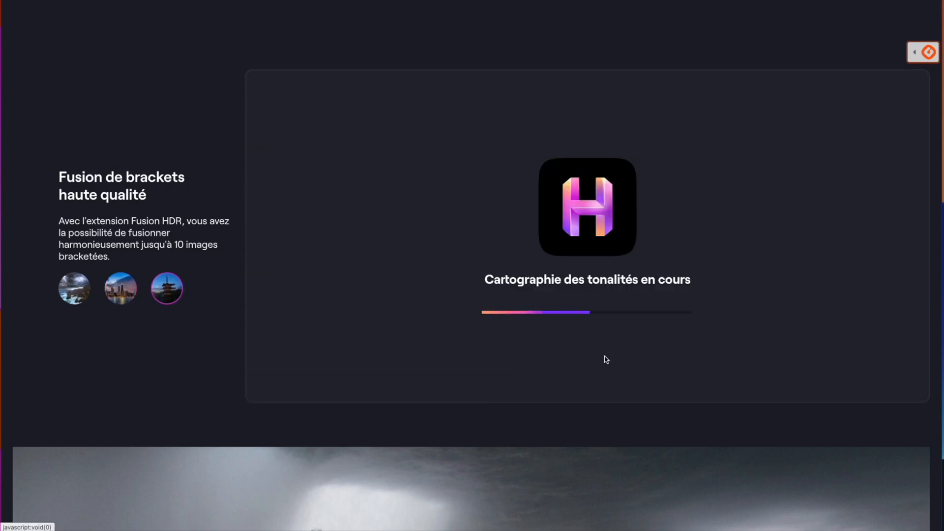
pyautogui.scroll(-9, 606, 361)
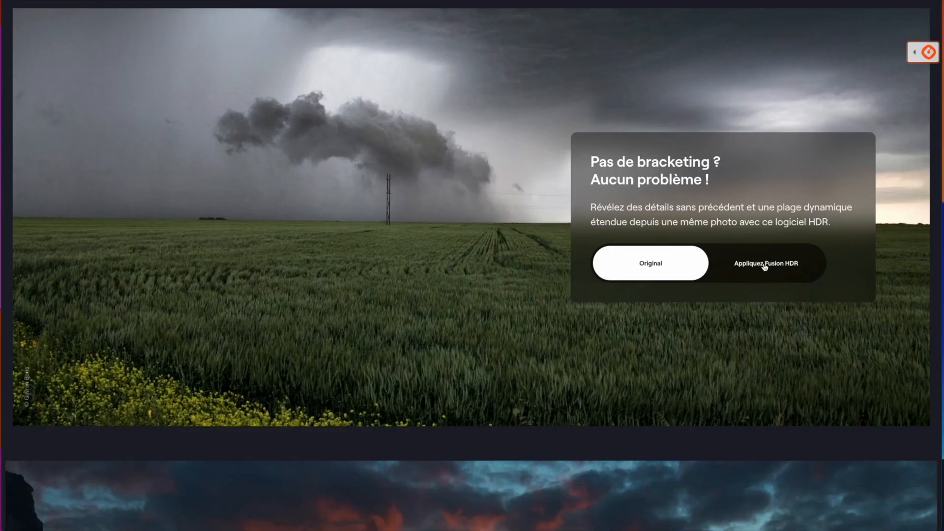
pyautogui.click(765, 267)
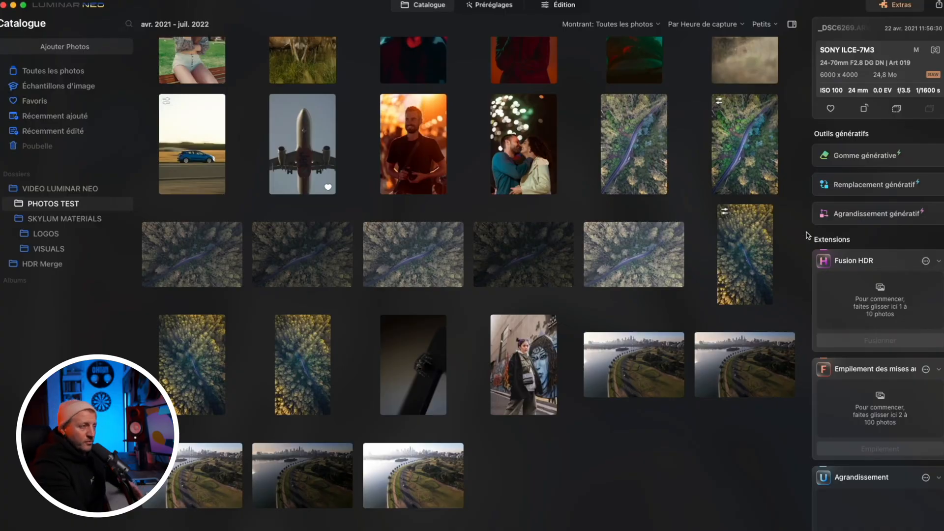
# Select the five aerial shots of the lakeside road in the PHOTOS TEST catalogue folder and add them to Fusion HDR
pyautogui.moveTo(632, 125); pyautogui.dragTo(880, 320)
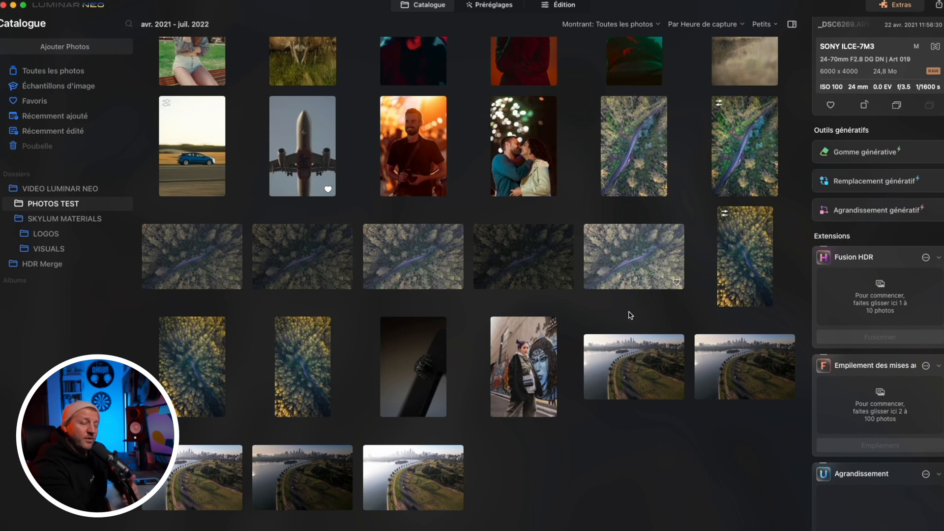
pyautogui.click(615, 359)
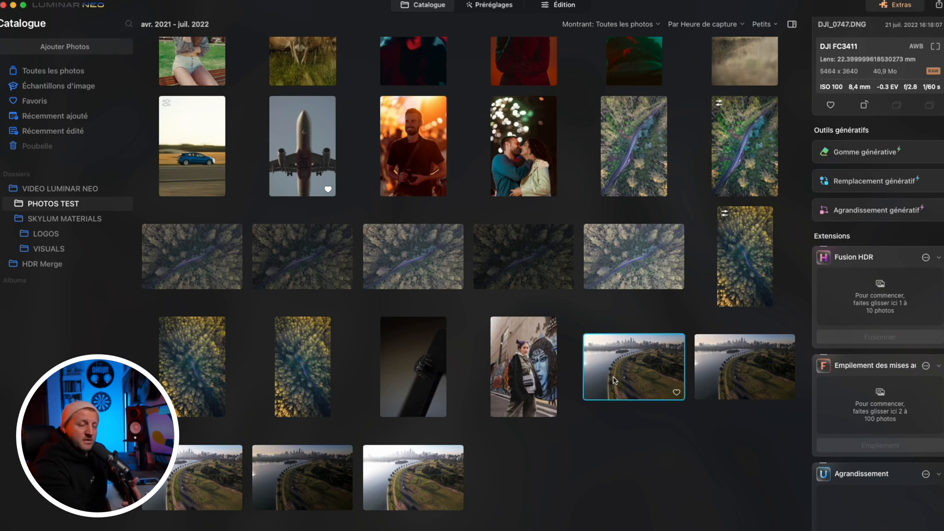
pyautogui.keyDown('shift'); pyautogui.click(422, 458); pyautogui.keyUp('shift')
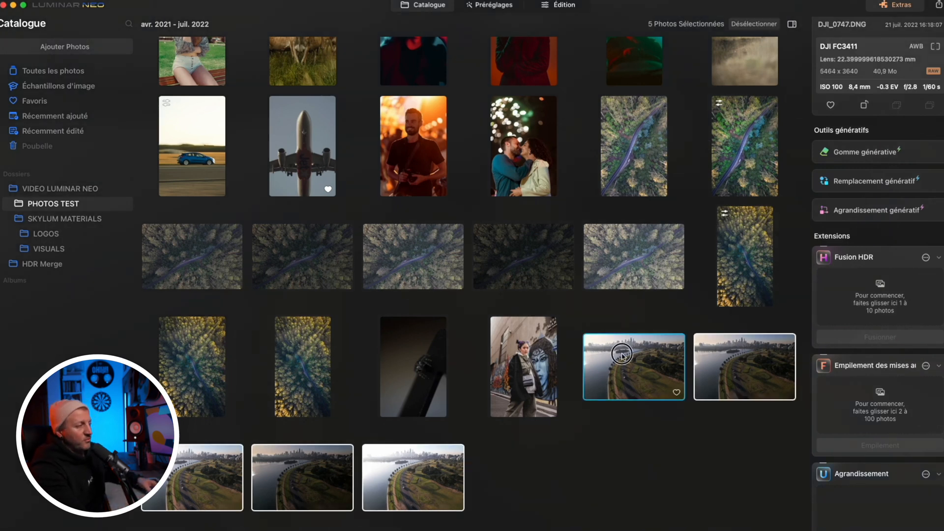
pyautogui.moveTo(623, 354); pyautogui.dragTo(851, 291)
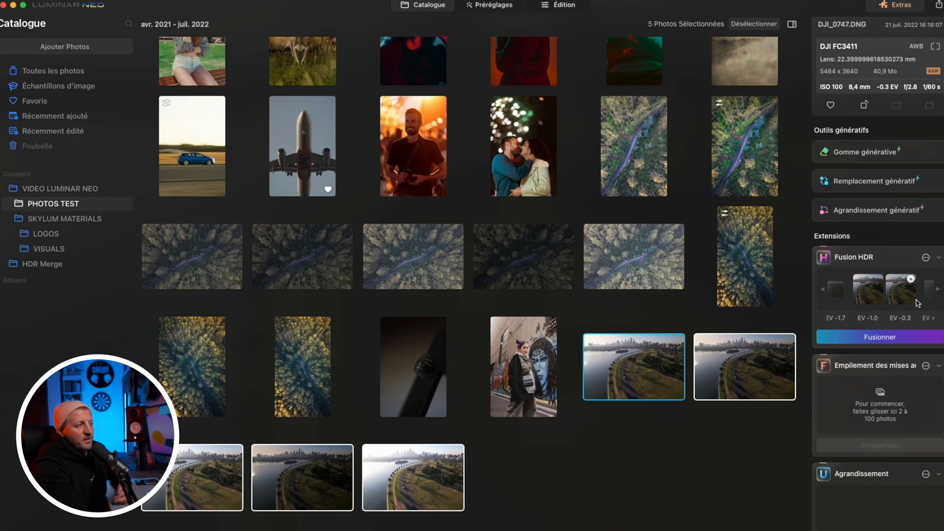
pyautogui.moveTo(912, 293)
pyautogui.hscroll(3, 911, 294)
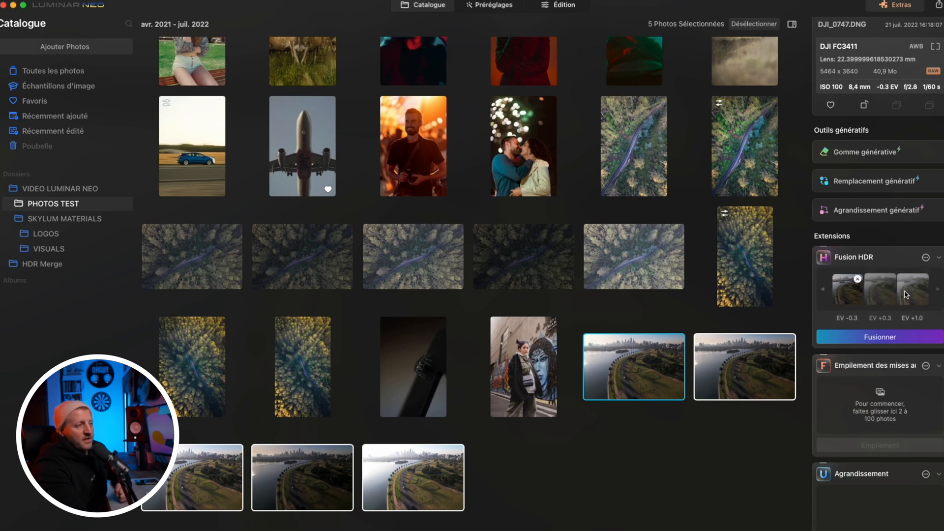
# Merge the photos with Alignement automatique, chromatic aberration reduction and Atténuation de l'effet fantôme enabled, using reference DJI_0747 EV -0.3 and Quantité Supérieure
pyautogui.click(926, 259)
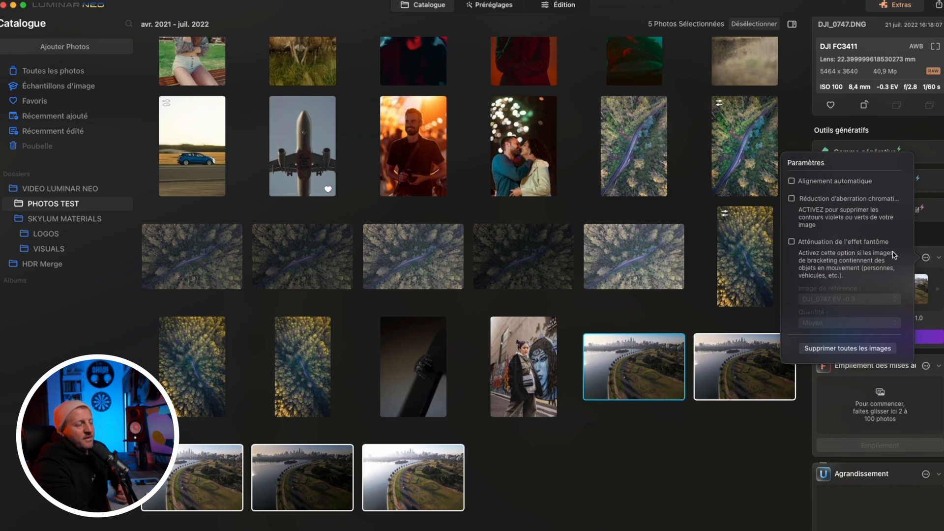
pyautogui.click(792, 182)
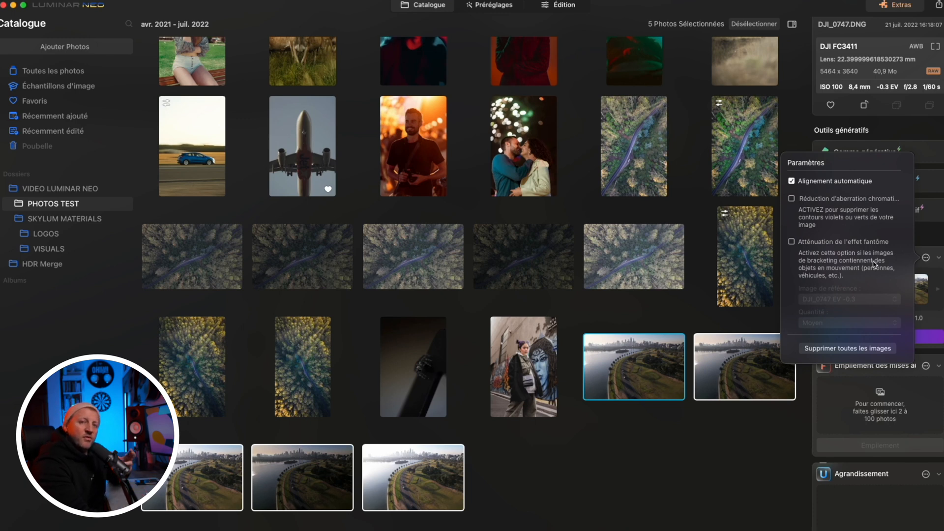
pyautogui.click(805, 214)
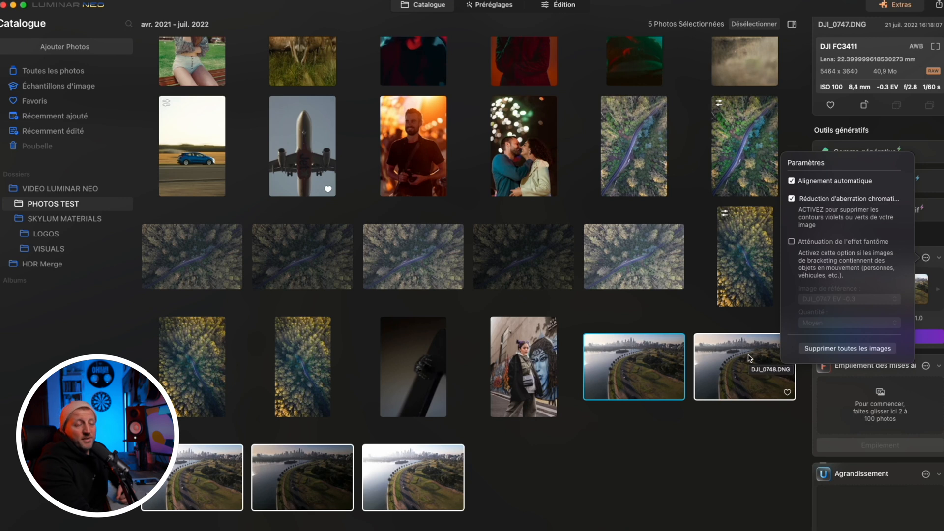
pyautogui.click(791, 241)
pyautogui.click(842, 299)
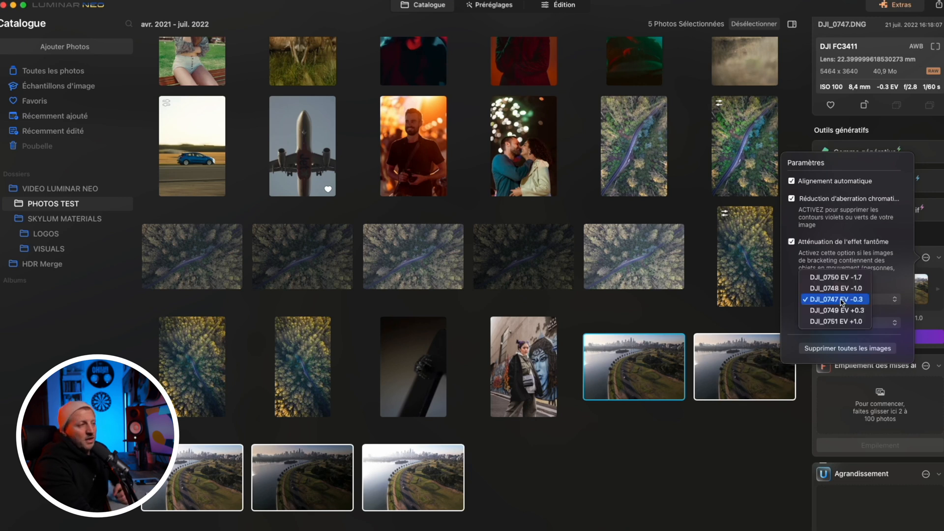
pyautogui.click(842, 299)
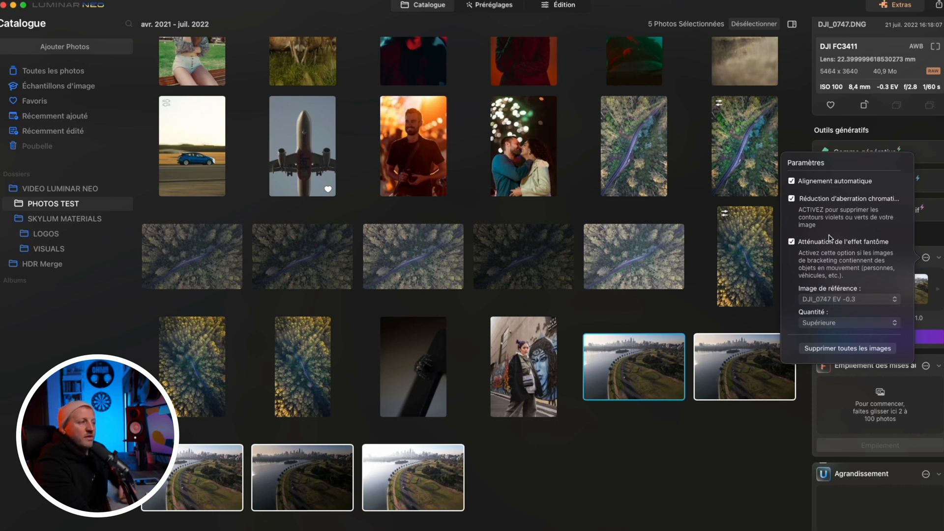
pyautogui.click(918, 282)
pyautogui.click(881, 338)
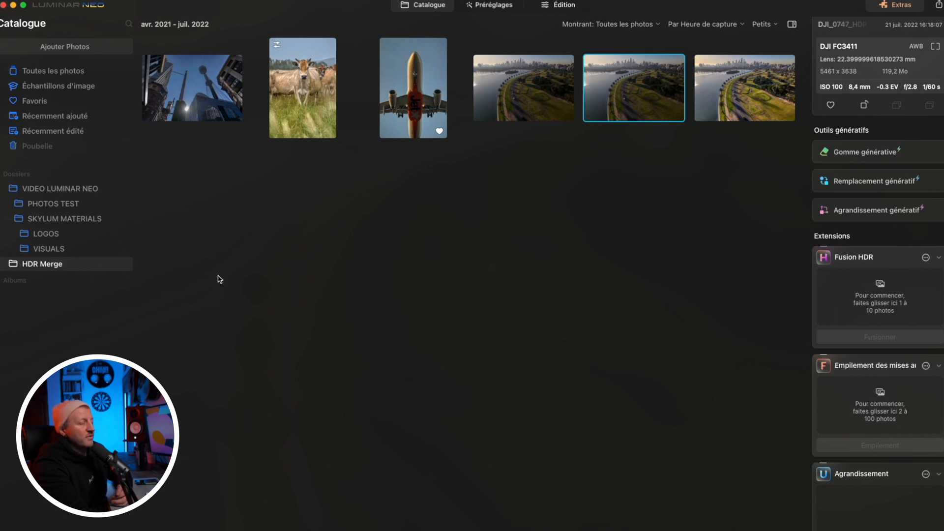
# Open the merged aerial photo from the HDR Merge folder and examine the moving cars on the road up close
pyautogui.doubleClick(639, 87)
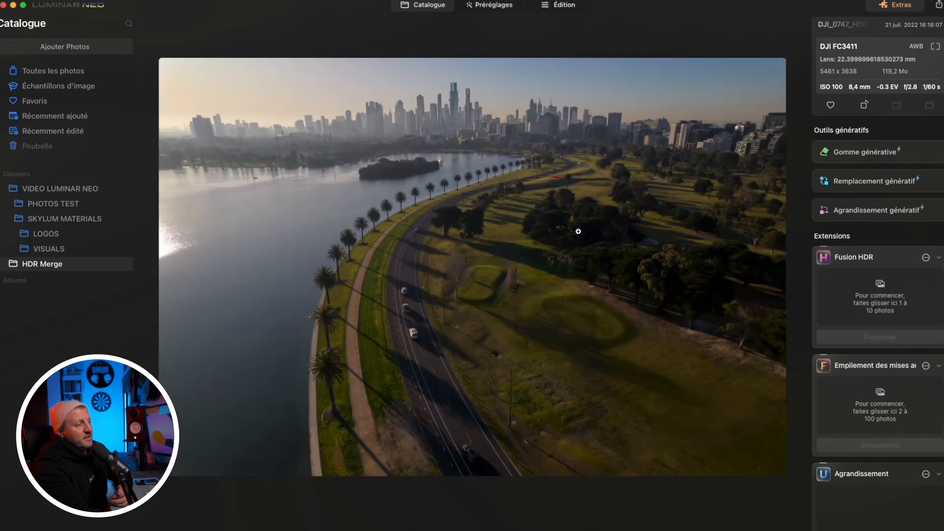
pyautogui.click(417, 331)
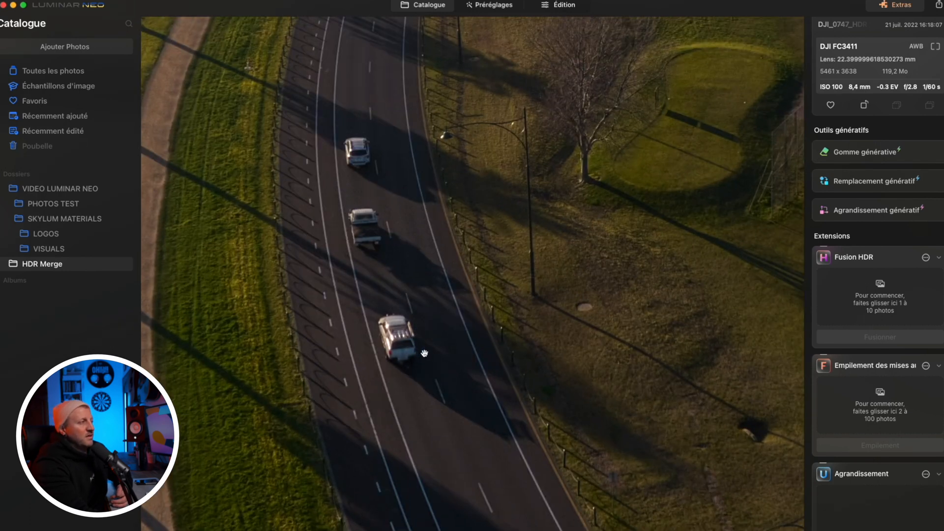
pyautogui.click(513, 228)
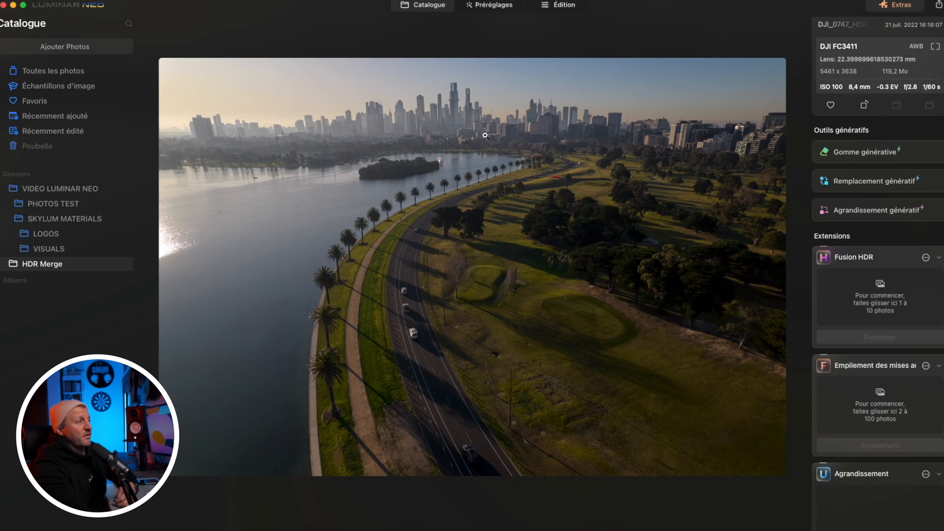
# Set Exposition 0,41, Contraste intelligent 20, Hautes lum. 12 and Ombres 11 in Développement on the merged photo, and compare it without the adjustments
pyautogui.click(559, 5)
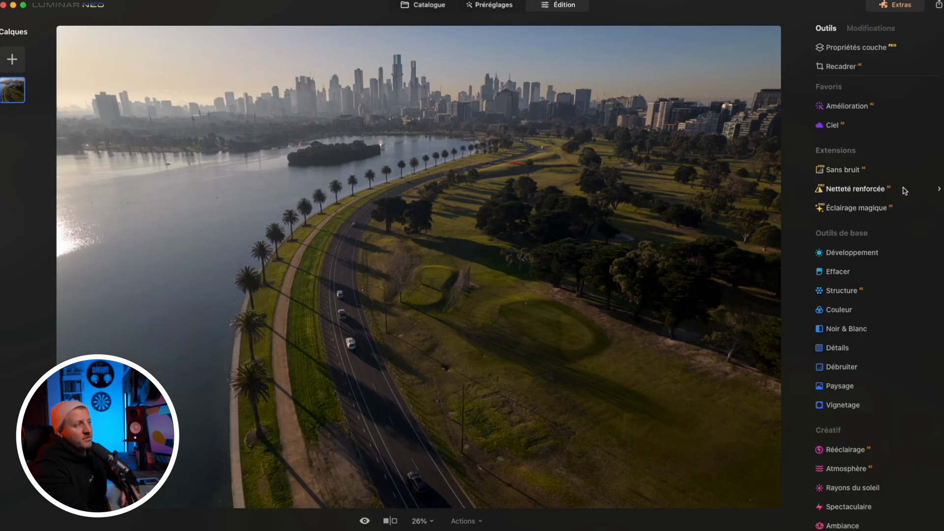
pyautogui.click(852, 253)
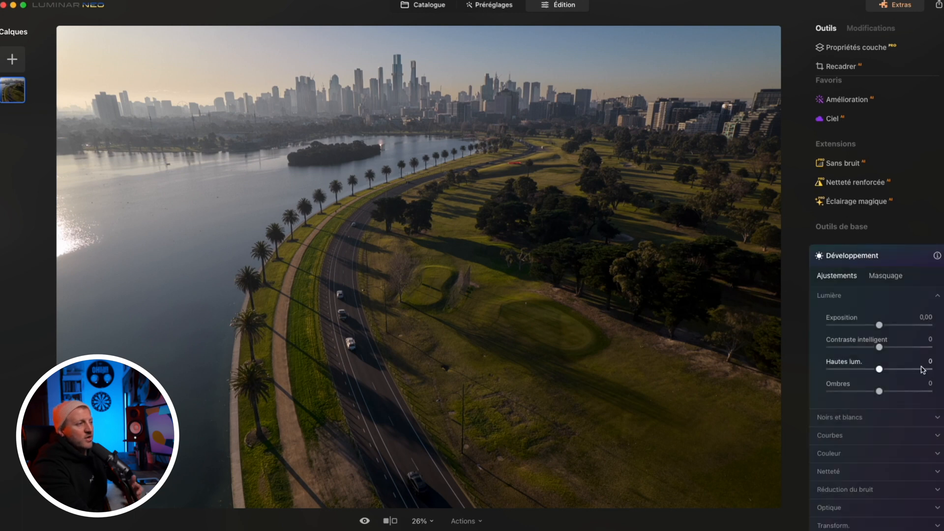
pyautogui.moveTo(880, 325); pyautogui.dragTo(885, 344)
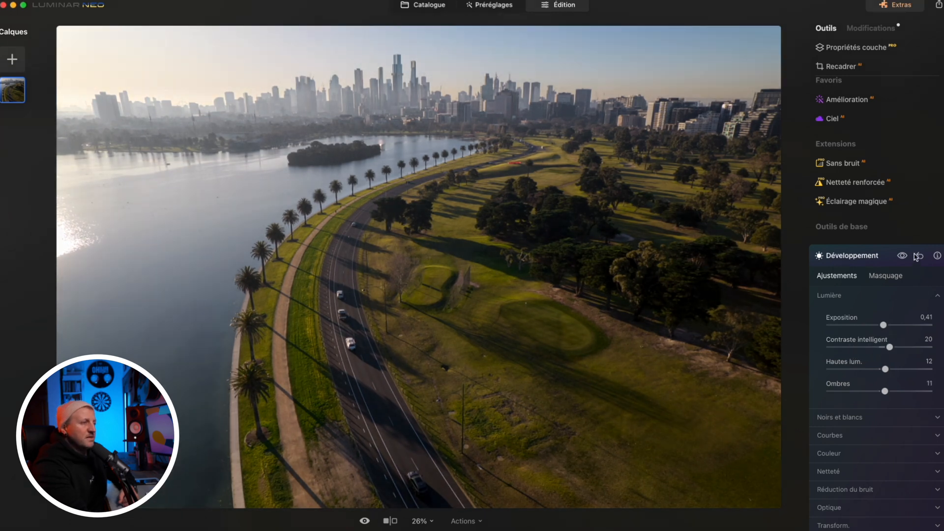
pyautogui.click(903, 256)
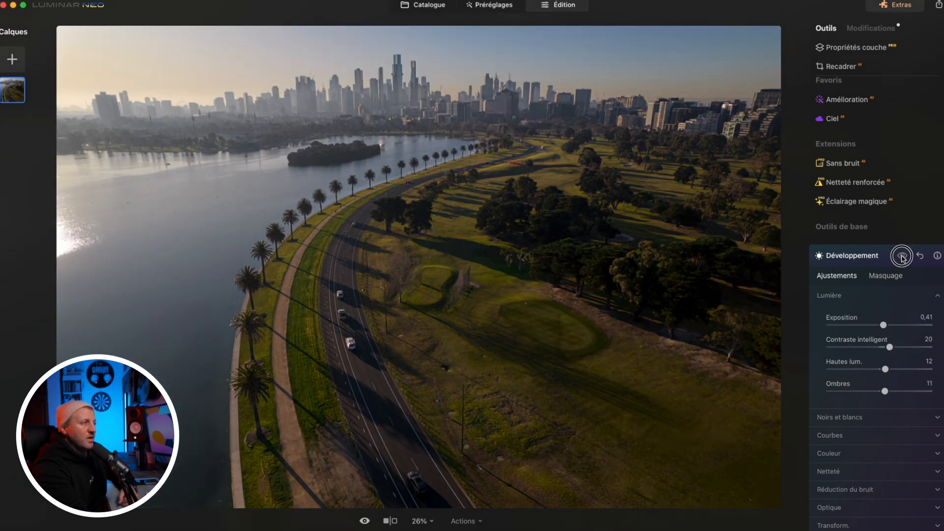
pyautogui.click(902, 256)
pyautogui.click(855, 255)
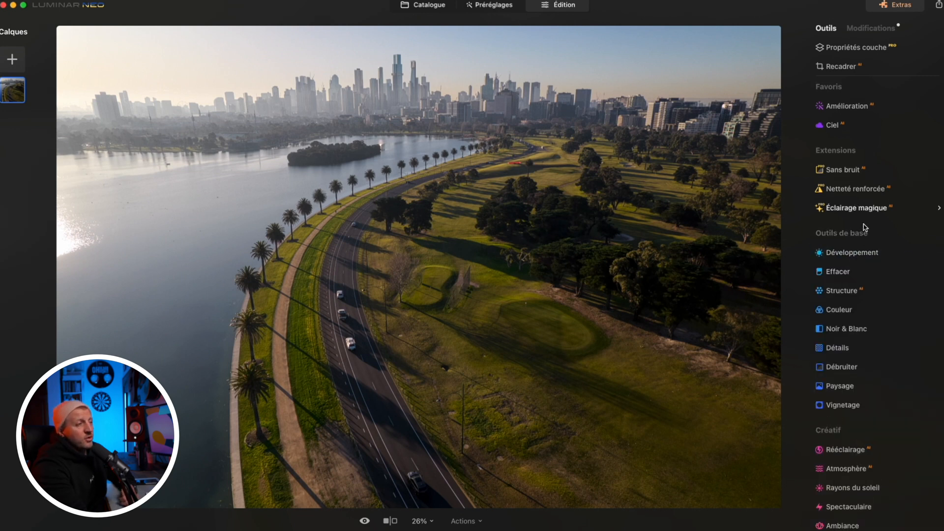
pyautogui.scroll(-5, 858, 252)
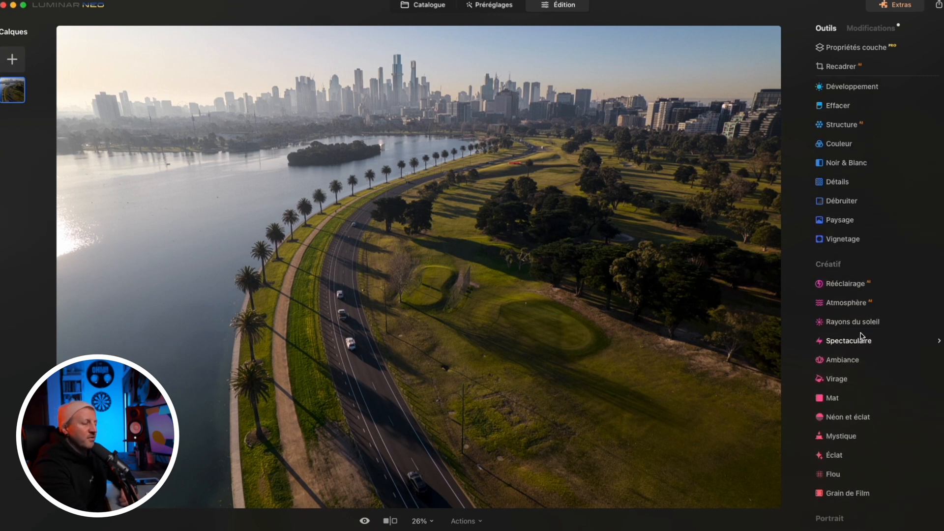
# Add Rayons du soleil centred just outside the photo's left edge, with Quantité 22, Aspect général 32, Longueur des rayons 39 and Pénétration 18
pyautogui.click(852, 323)
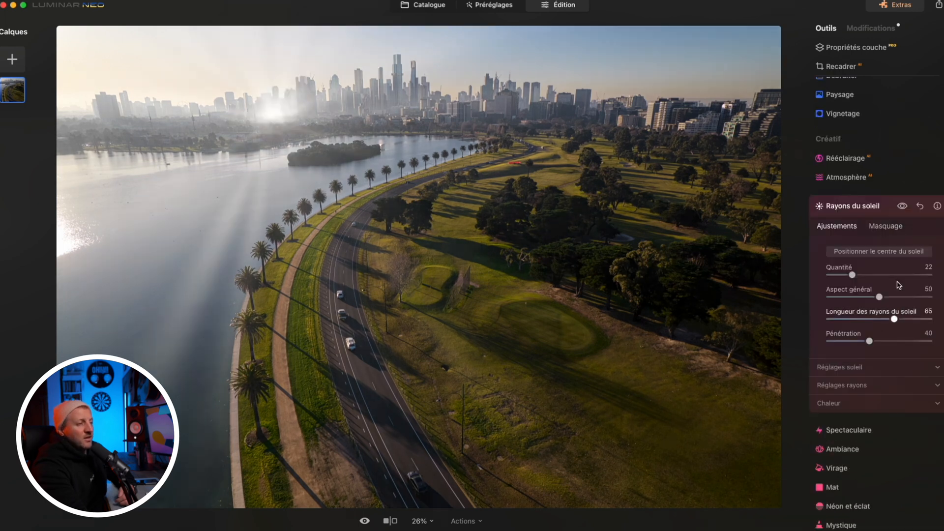
pyautogui.click(870, 253)
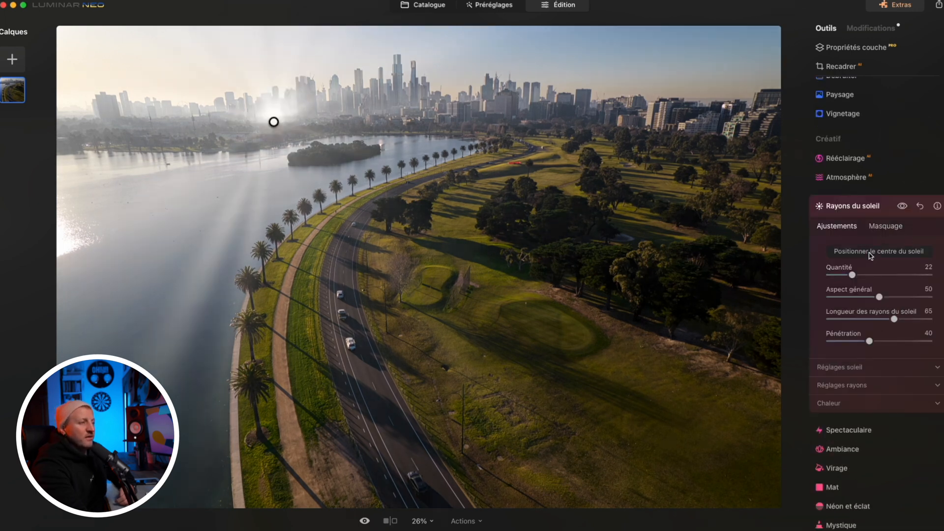
pyautogui.moveTo(274, 122)
pyautogui.mouseDown()
pyautogui.moveTo(310, 84)
pyautogui.moveTo(84, 93)
pyautogui.mouseUp()
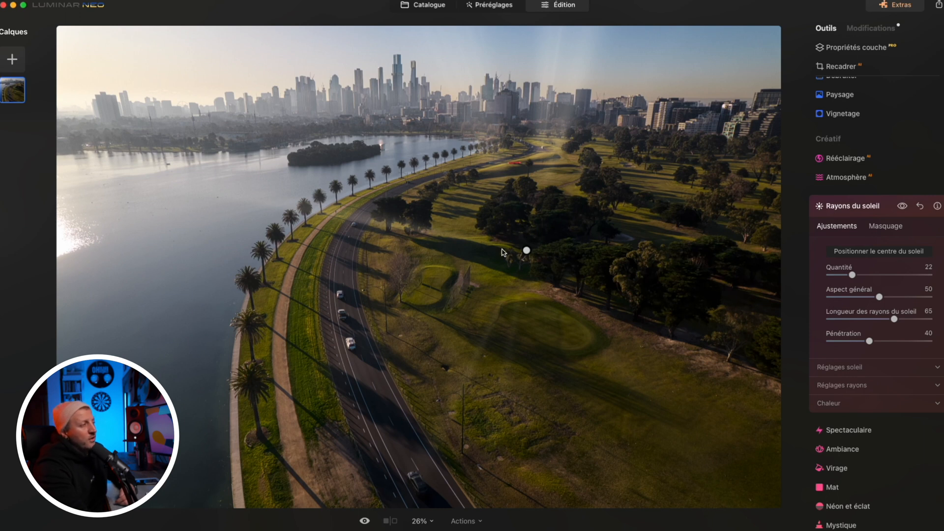
pyautogui.moveTo(526, 251); pyautogui.dragTo(50, 87)
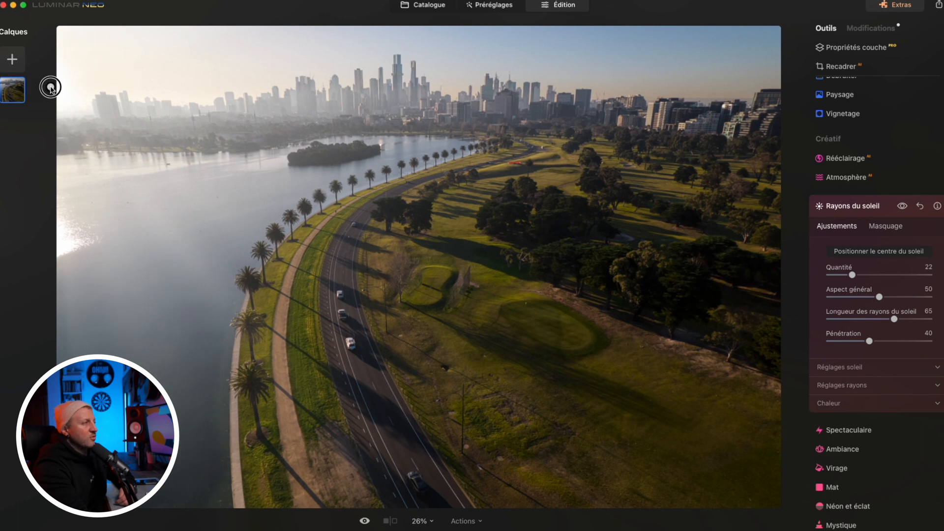
pyautogui.moveTo(881, 297); pyautogui.dragTo(847, 341)
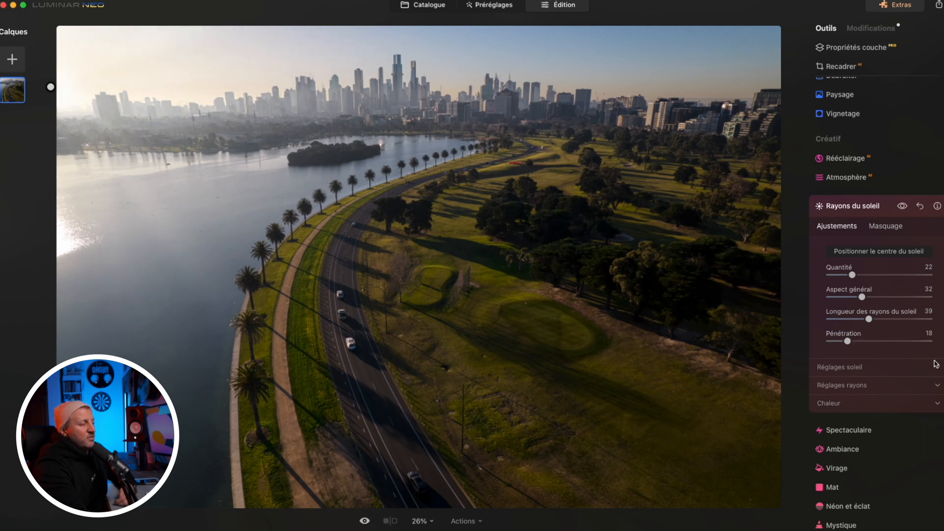
# Refine the sun rays with Sun Radius 37, Nombre de rayons de soleil 91, Chaleur du Soleil 40 and Chaleur des rayons du soleil 59
pyautogui.click(929, 368)
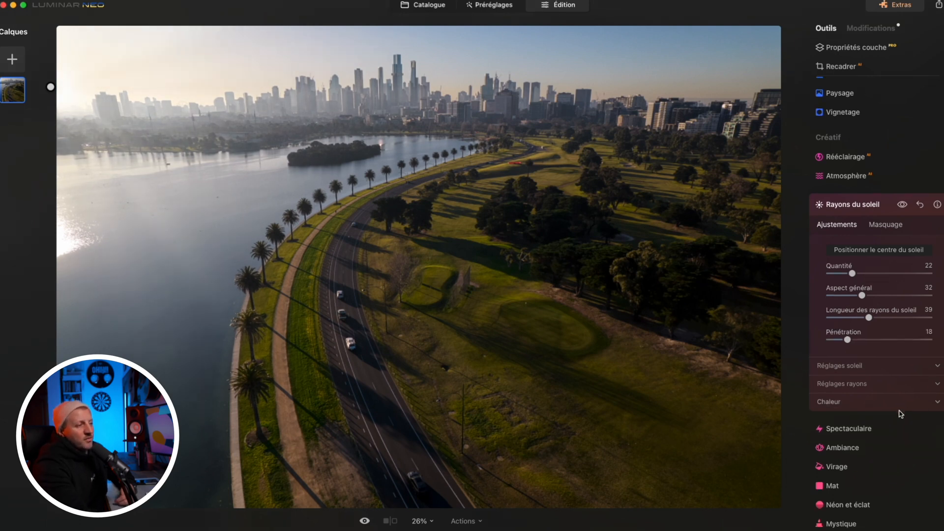
pyautogui.moveTo(869, 359); pyautogui.dragTo(867, 359)
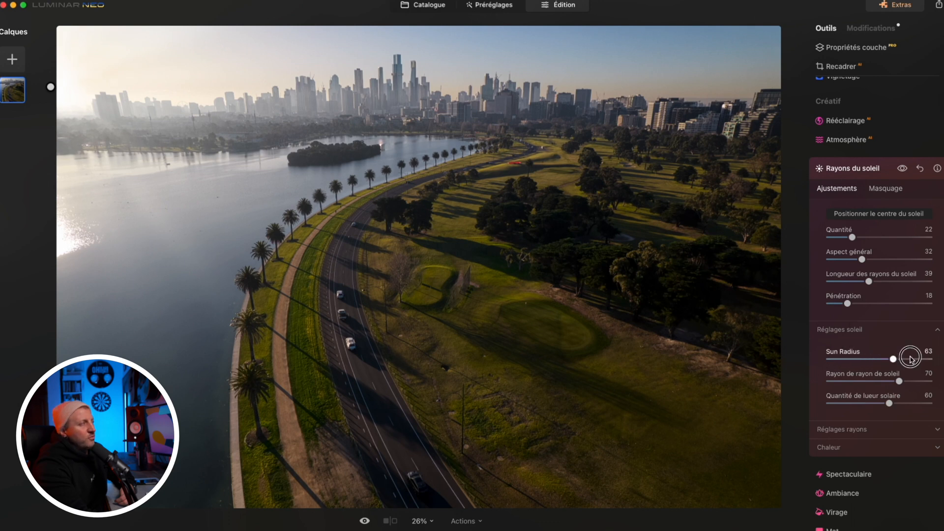
pyautogui.click(937, 430)
pyautogui.scroll(-4, 915, 394)
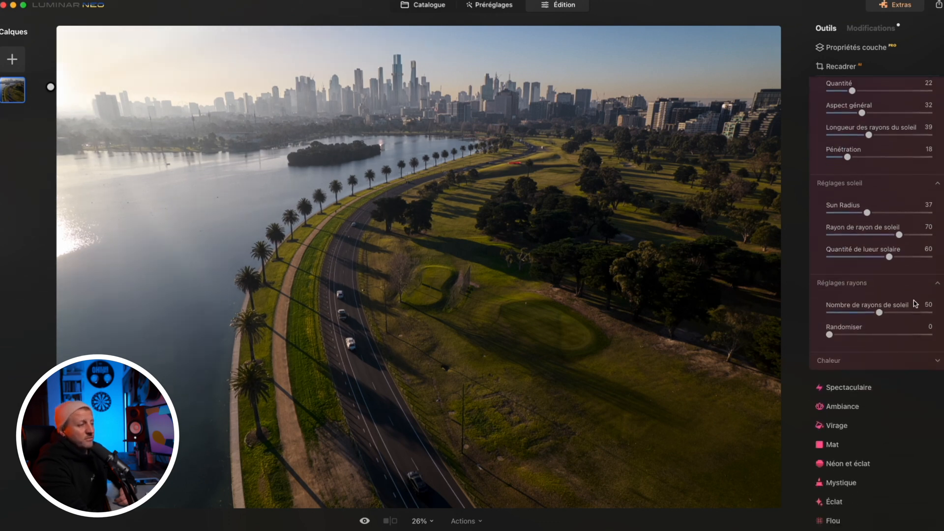
pyautogui.moveTo(880, 292); pyautogui.dragTo(921, 290)
pyautogui.click(938, 339)
pyautogui.scroll(2, 900, 334)
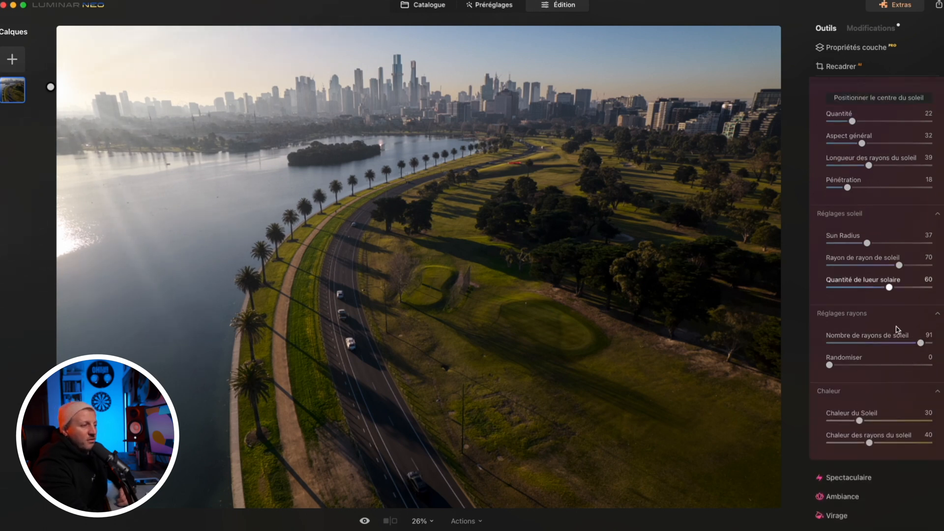
pyautogui.scroll(-2, 890, 384)
pyautogui.moveTo(870, 383); pyautogui.dragTo(891, 386)
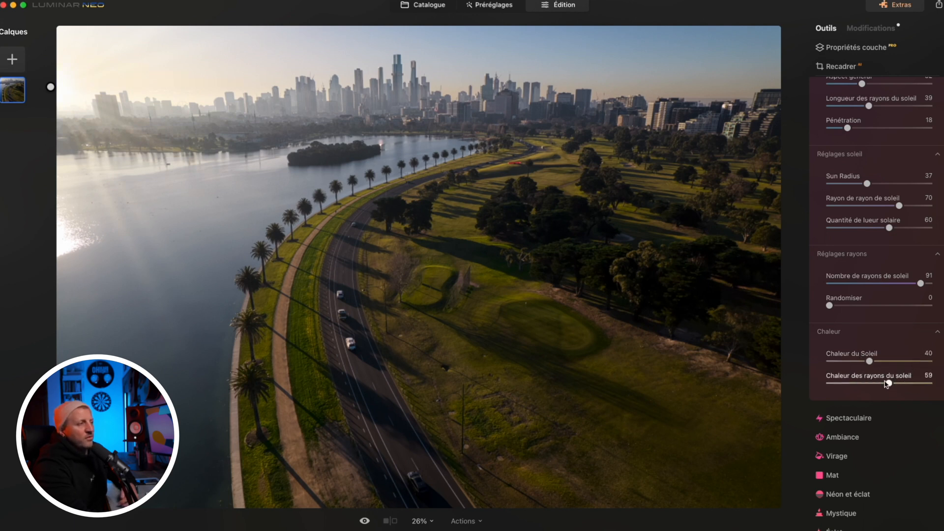
# Review the list of edits applied to the aerial photo, including the Rayons du soleil settings
pyautogui.click(827, 29)
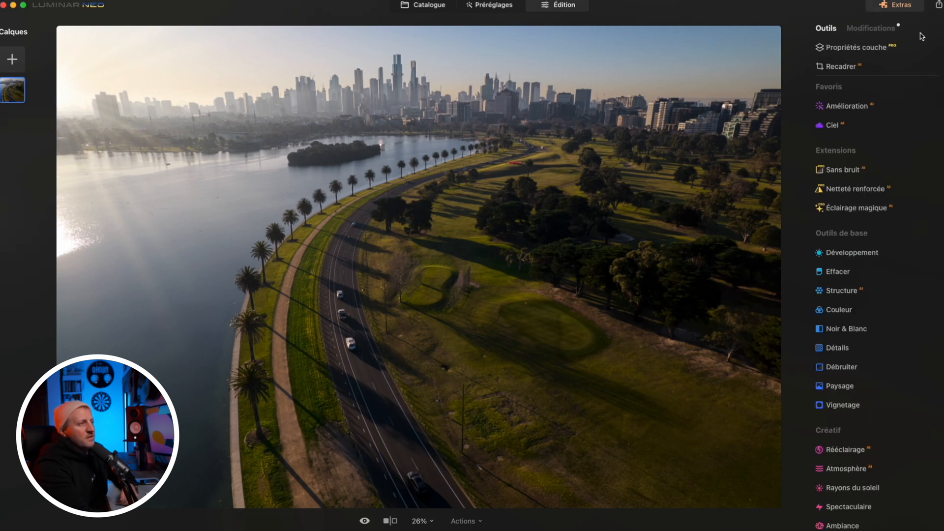
pyautogui.click(873, 31)
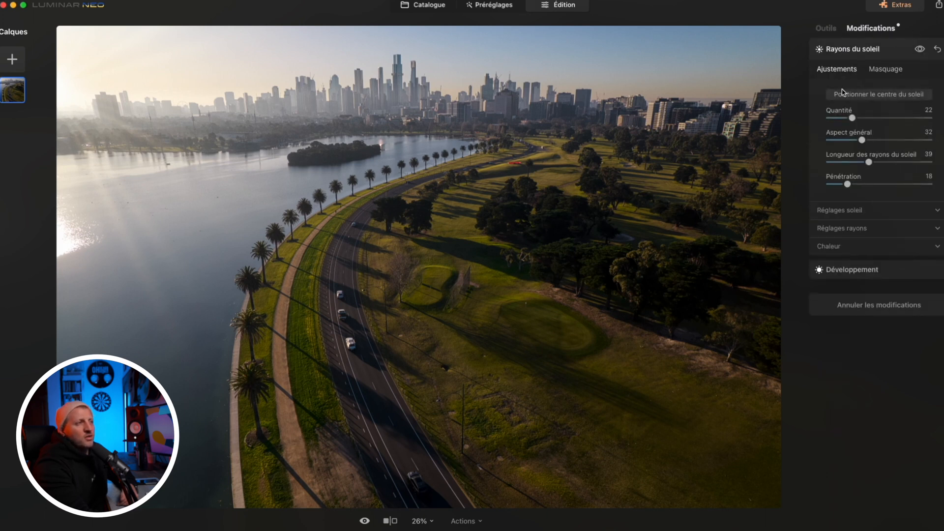
pyautogui.click(894, 49)
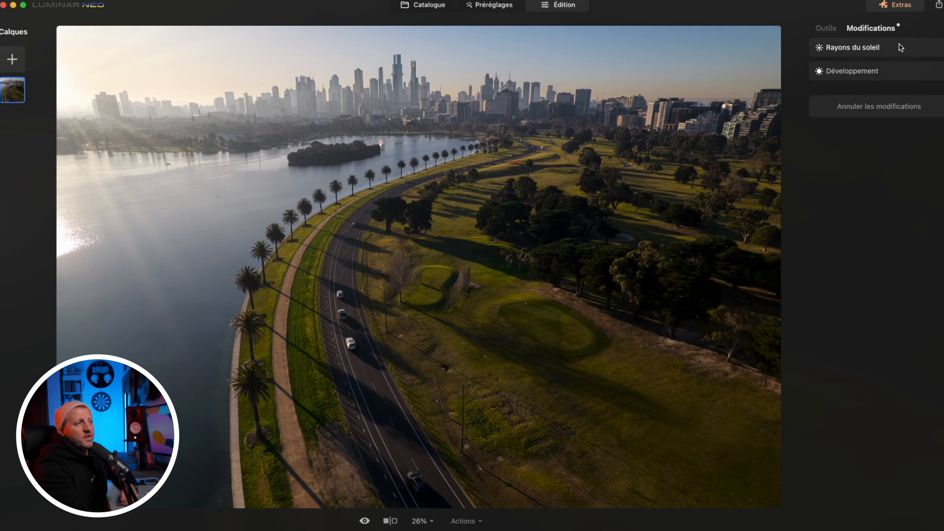
pyautogui.click(901, 48)
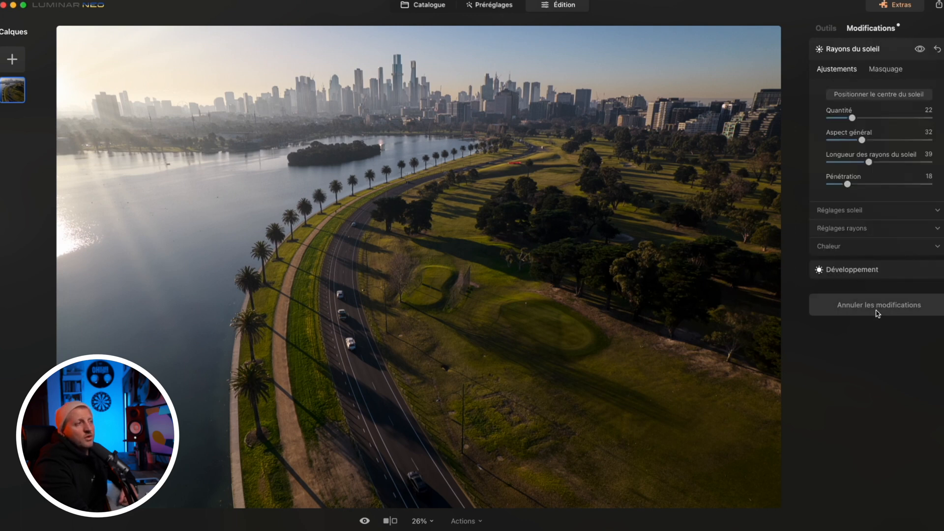
pyautogui.click(826, 28)
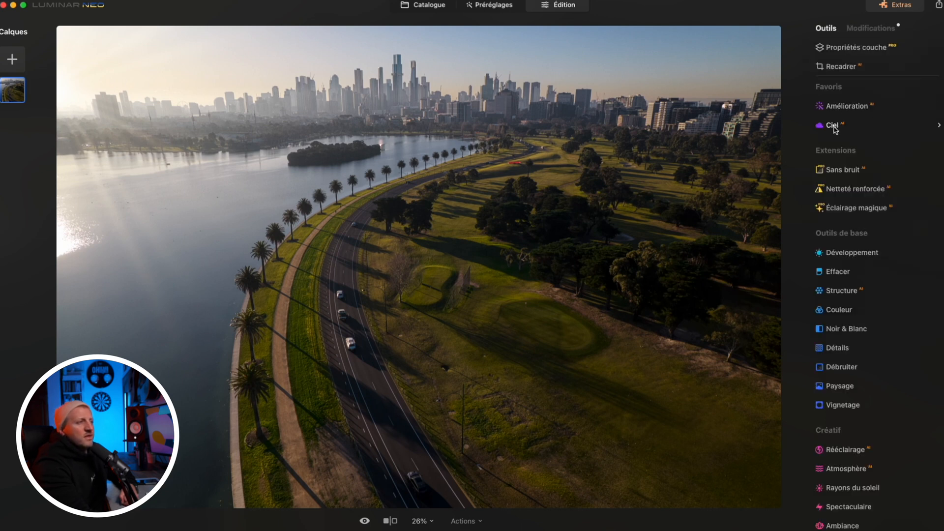
# Replace the sky with Ciel, trying several blue and sunset skies and keeping Blue Sky 6
pyautogui.click(834, 126)
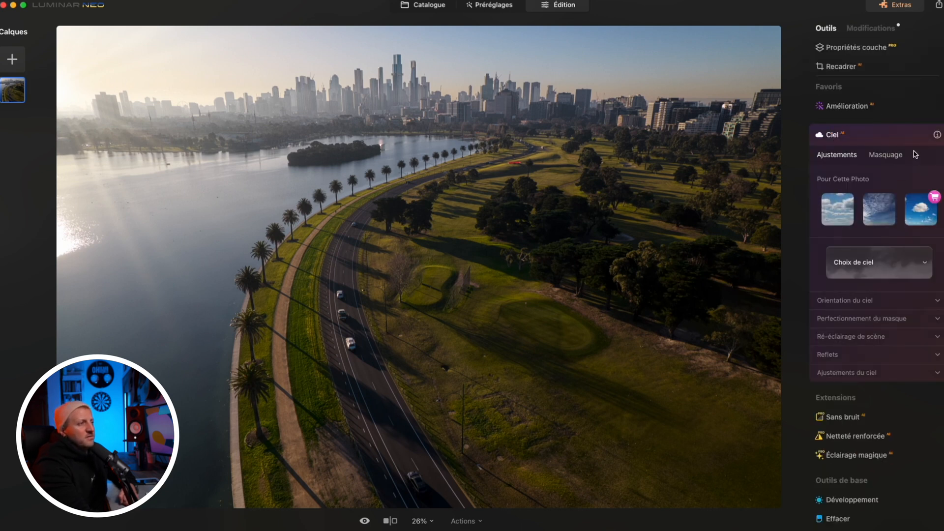
pyautogui.click(833, 210)
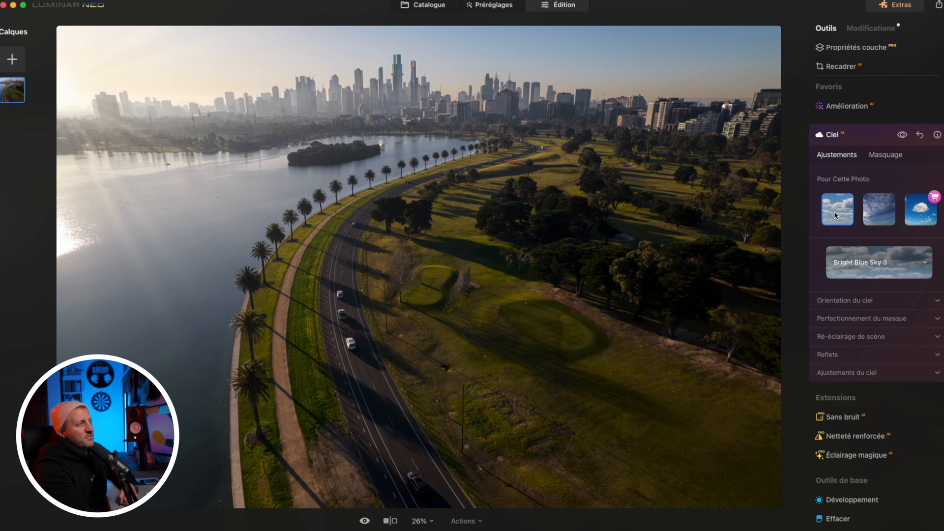
pyautogui.click(895, 258)
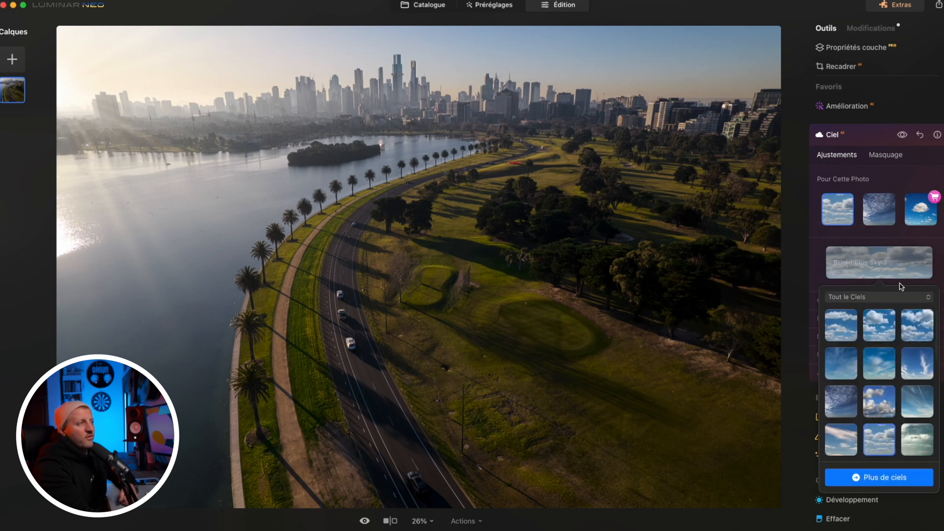
pyautogui.click(879, 325)
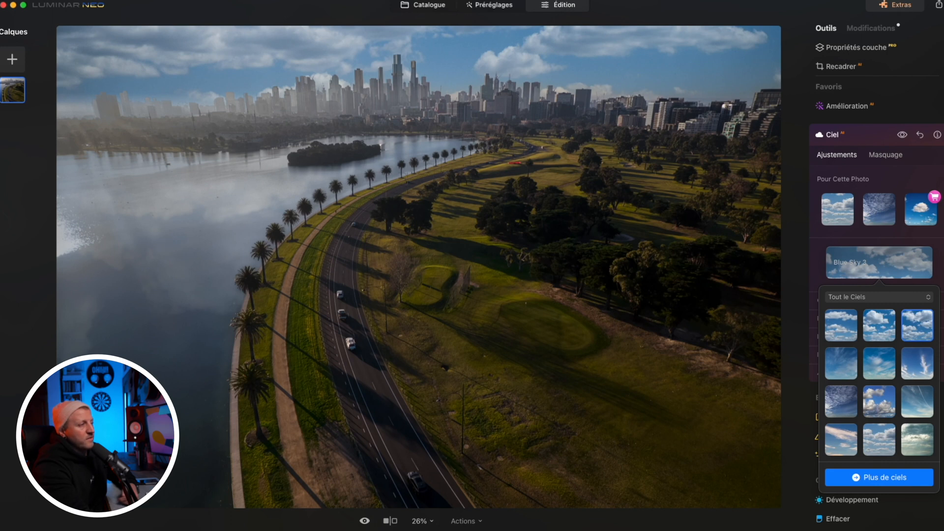
pyautogui.click(923, 363)
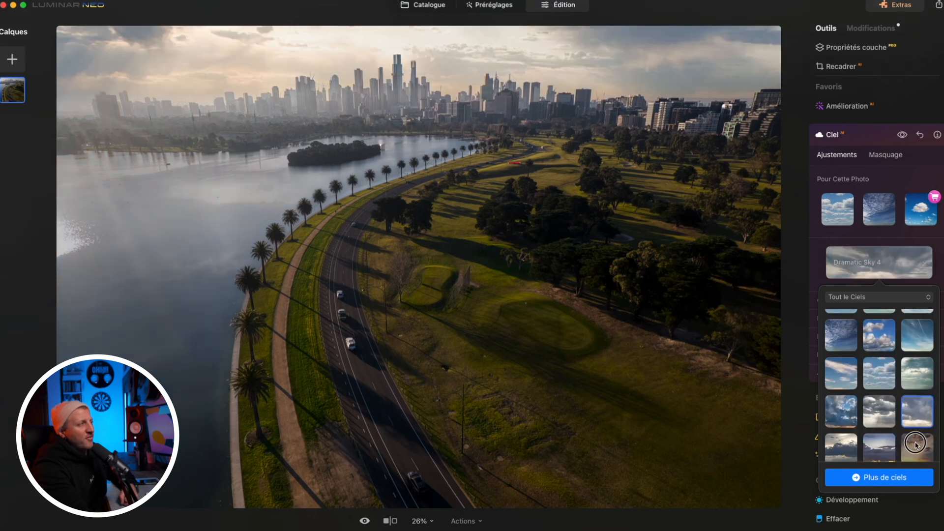
pyautogui.click(918, 445)
pyautogui.scroll(-2, 918, 443)
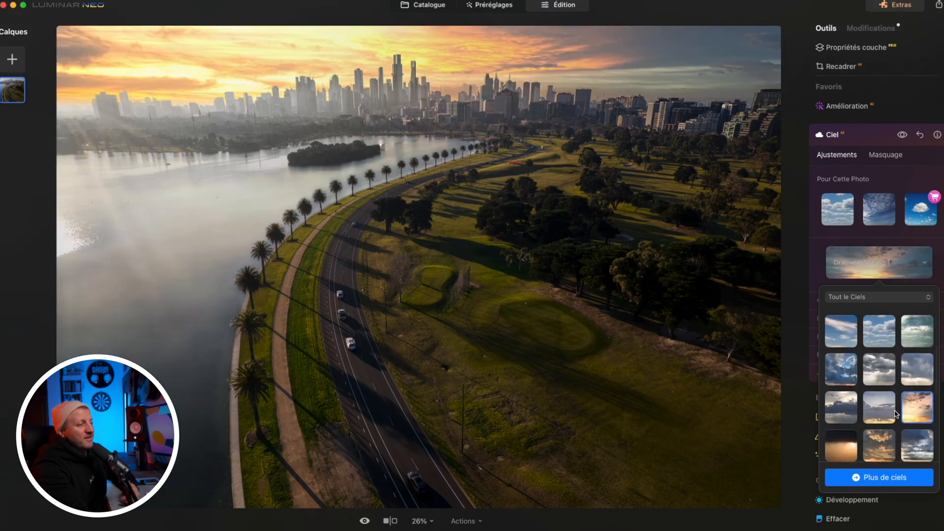
pyautogui.scroll(-1, 885, 399)
pyautogui.click(886, 398)
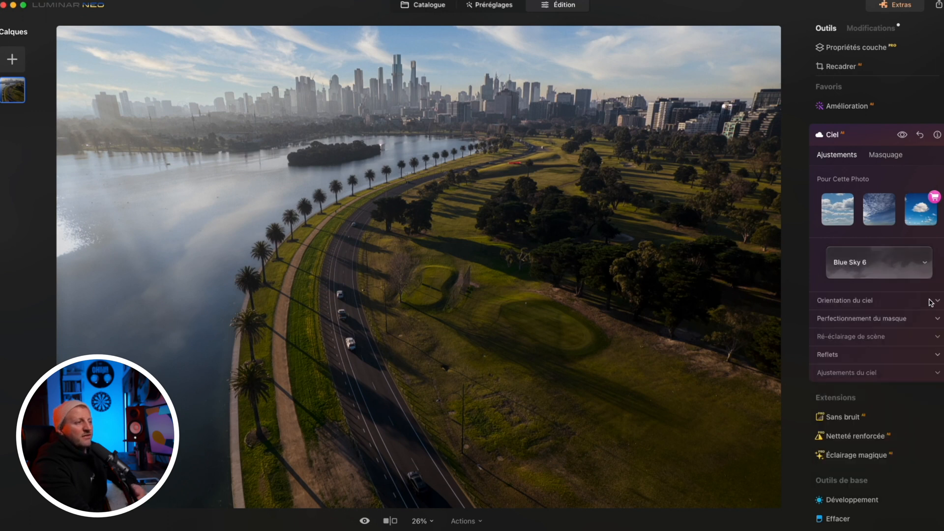
# Set the new sky's Position Horizon to -1 and look through the remaining Ciel settings
pyautogui.click(931, 301)
pyautogui.moveTo(879, 330)
pyautogui.mouseDown()
pyautogui.moveTo(888, 333)
pyautogui.moveTo(868, 332)
pyautogui.moveTo(877, 332)
pyautogui.mouseUp()
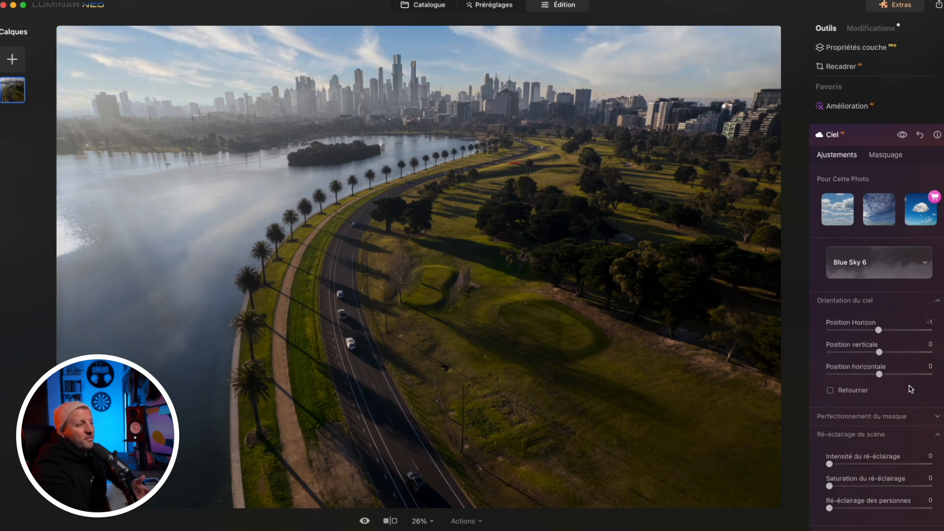
pyautogui.scroll(-10, 910, 388)
pyautogui.scroll(10, 908, 384)
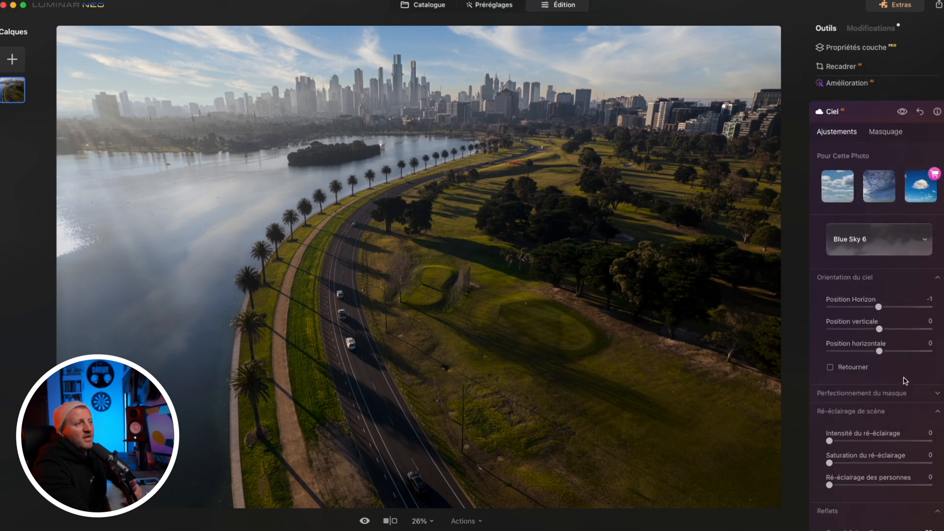
pyautogui.scroll(2, 905, 381)
pyautogui.click(874, 128)
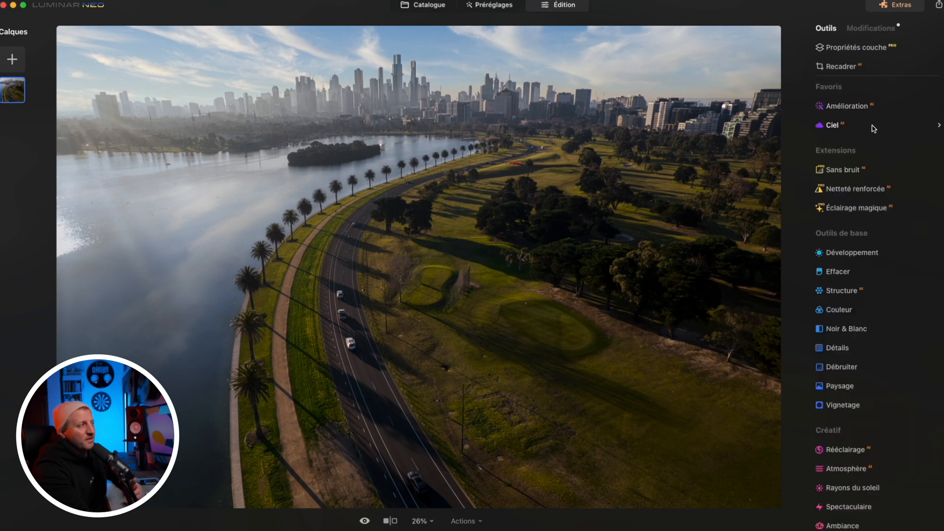
# Apply Netteté renforcée at Inférieure and erase it over the lake with the masking brush, reducing the brush's Taille to 135
pyautogui.click(853, 190)
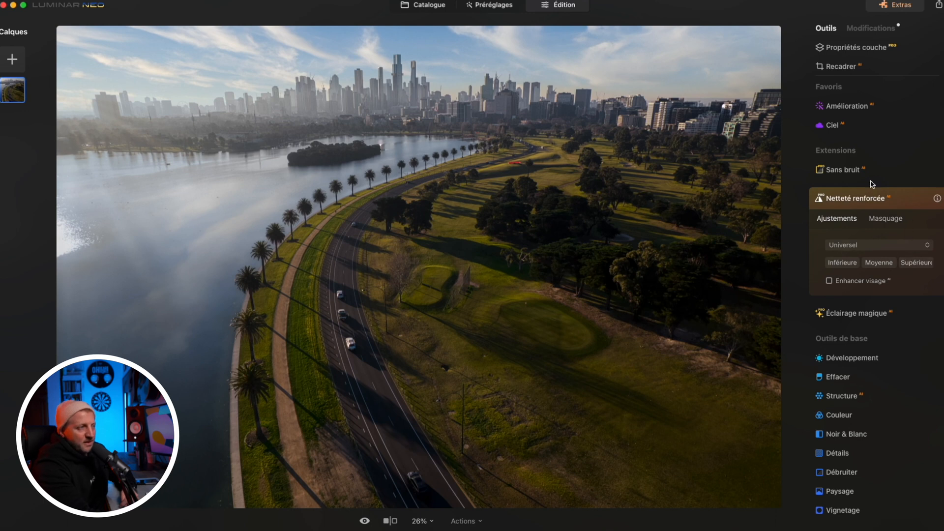
pyautogui.click(878, 262)
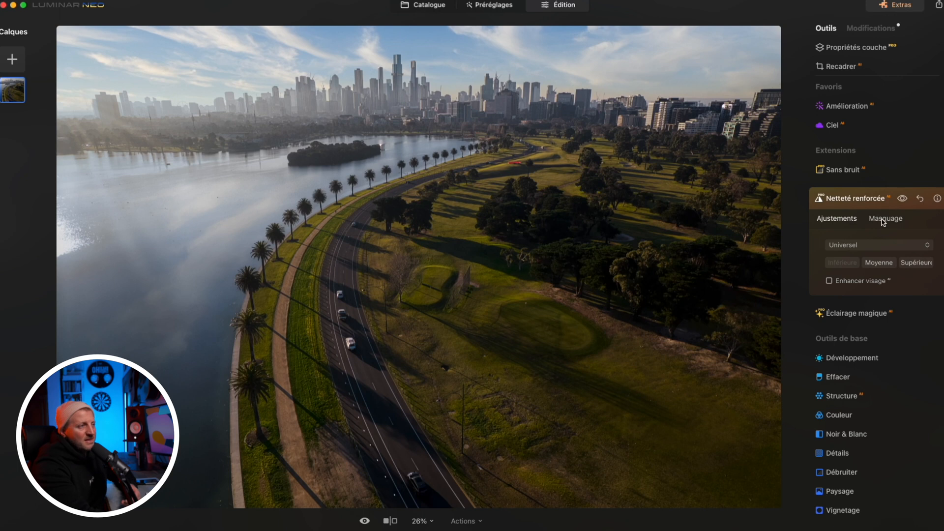
pyautogui.click(883, 222)
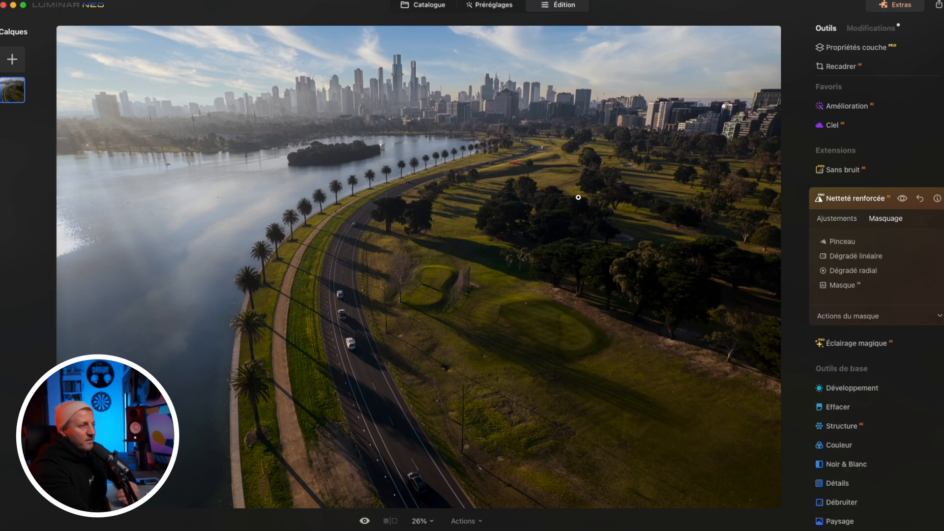
pyautogui.click(847, 242)
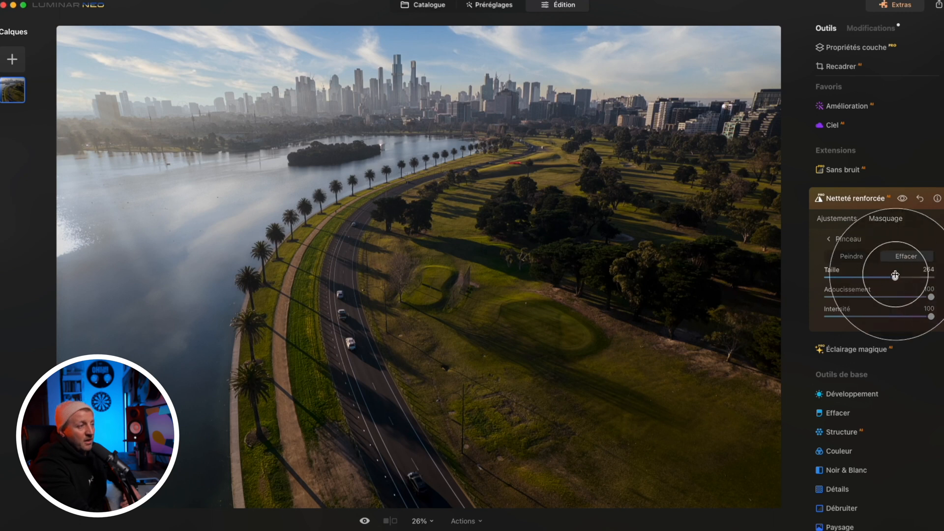
pyautogui.moveTo(195, 246)
pyautogui.mouseDown()
pyautogui.moveTo(233, 222)
pyautogui.moveTo(137, 301)
pyautogui.moveTo(190, 226)
pyautogui.moveTo(124, 271)
pyautogui.moveTo(79, 214)
pyautogui.moveTo(167, 210)
pyautogui.moveTo(268, 181)
pyautogui.mouseUp()
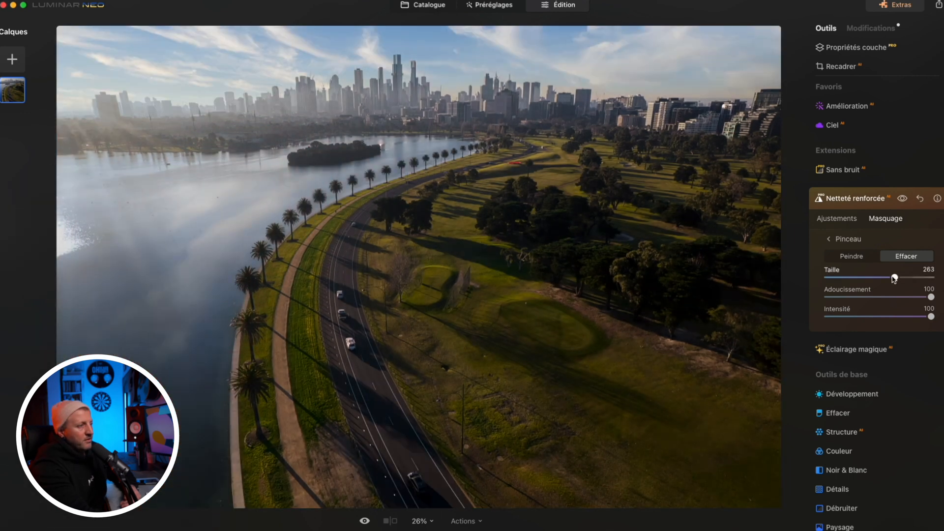
pyautogui.moveTo(894, 278); pyautogui.dragTo(860, 278)
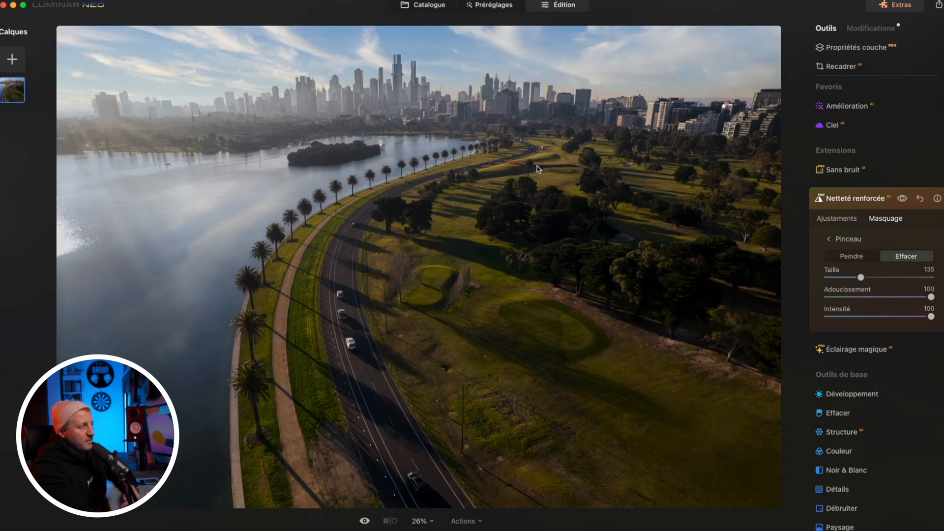
# Adjust the aerial photo's Luminosité lointaine and Profondeur with Rééclairage
pyautogui.scroll(-6, 833, 276)
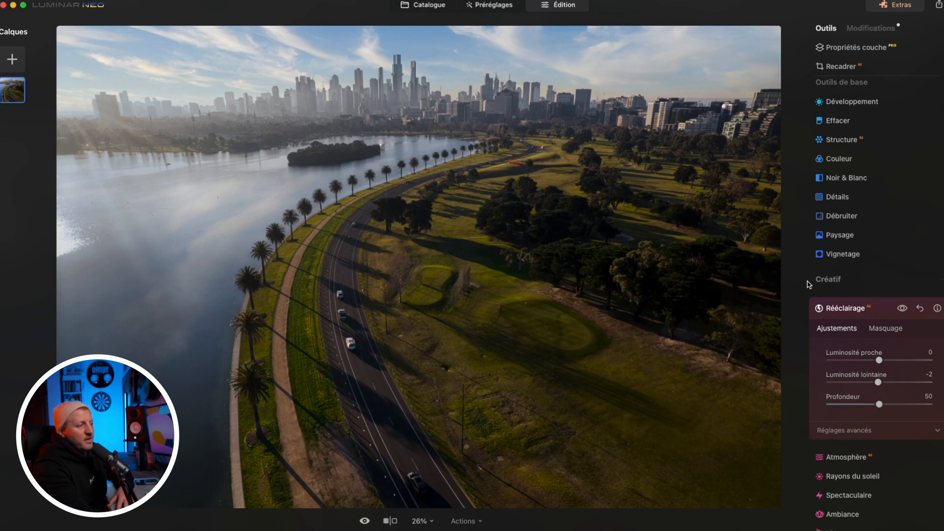
pyautogui.moveTo(881, 381); pyautogui.dragTo(832, 404)
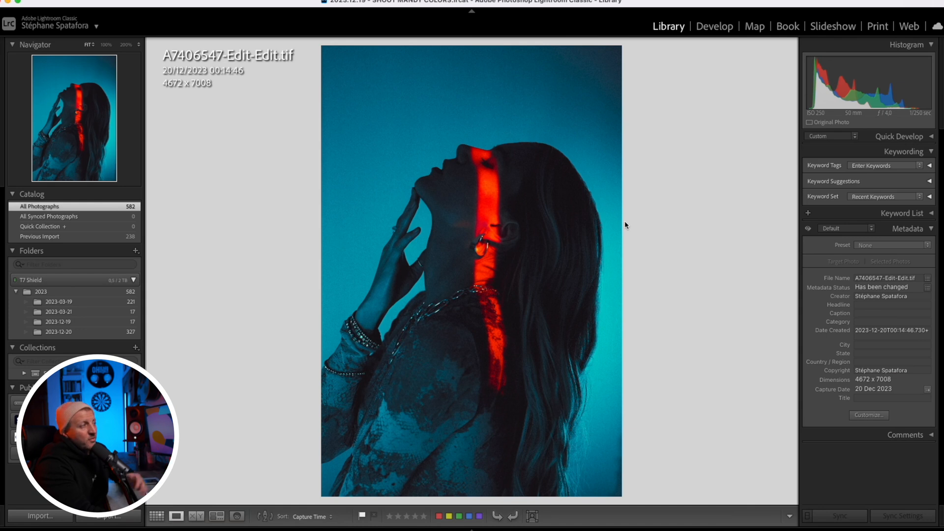
# In Lightroom Classic, send the blue and red portrait A7406547-Edit-Edit.tif to Luminar Neo for editing
pyautogui.rightClick(487, 188)
pyautogui.moveTo(568, 298)
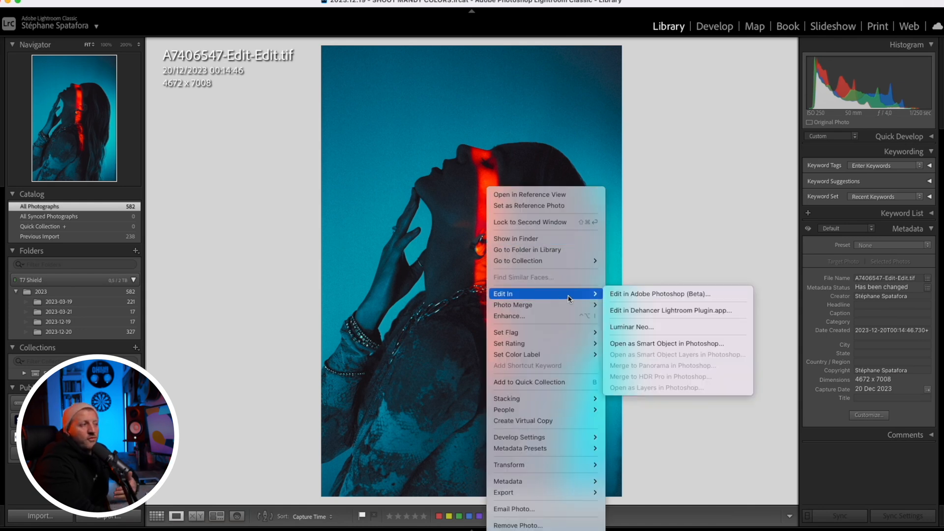
pyautogui.click(683, 327)
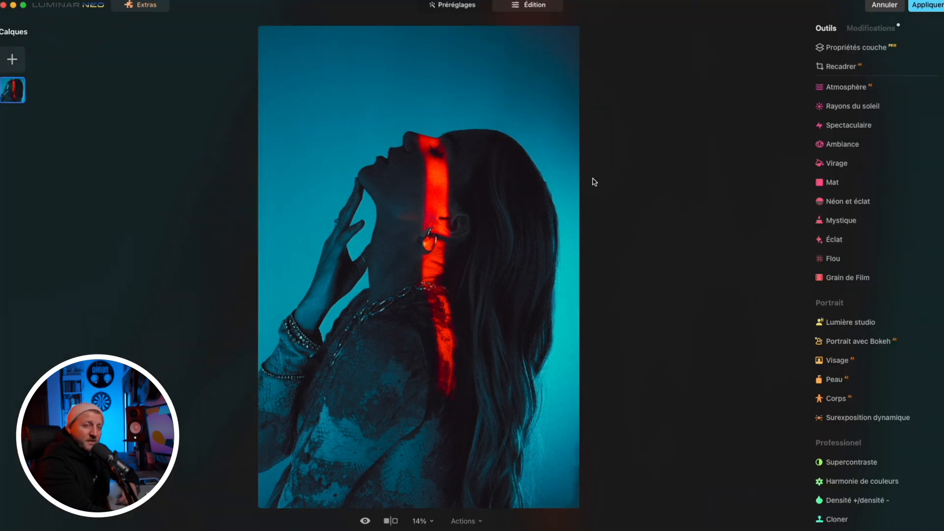
# Apply the plugin edit and return the blue and red portrait to Lightroom Classic
pyautogui.click(927, 5)
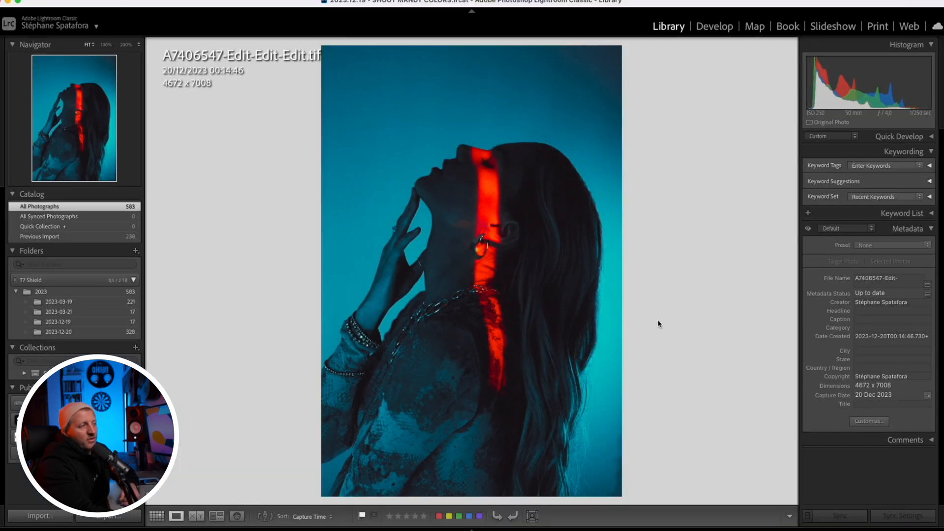
pyautogui.click(472, 530)
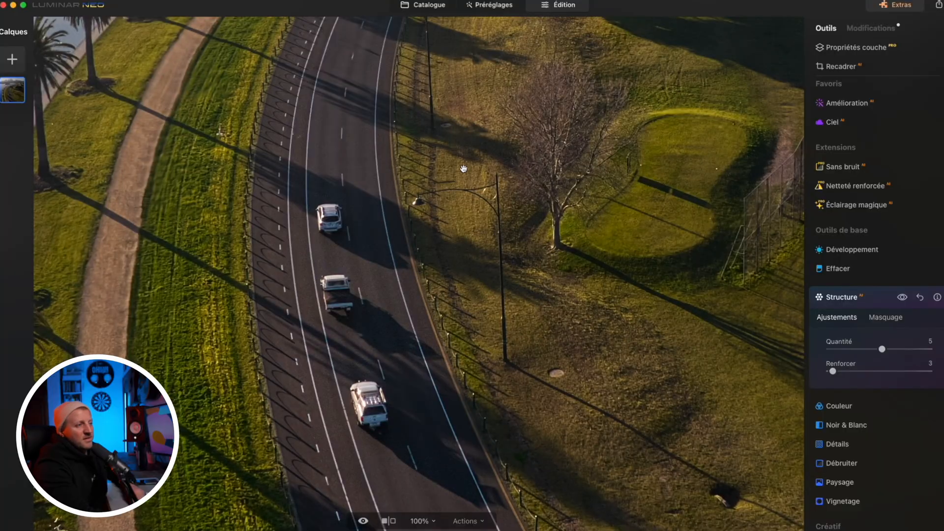
# Remove the farthest of the three white vehicles from the aerial photo's road with Effacer, using a brush Taille of 34
pyautogui.click(883, 269)
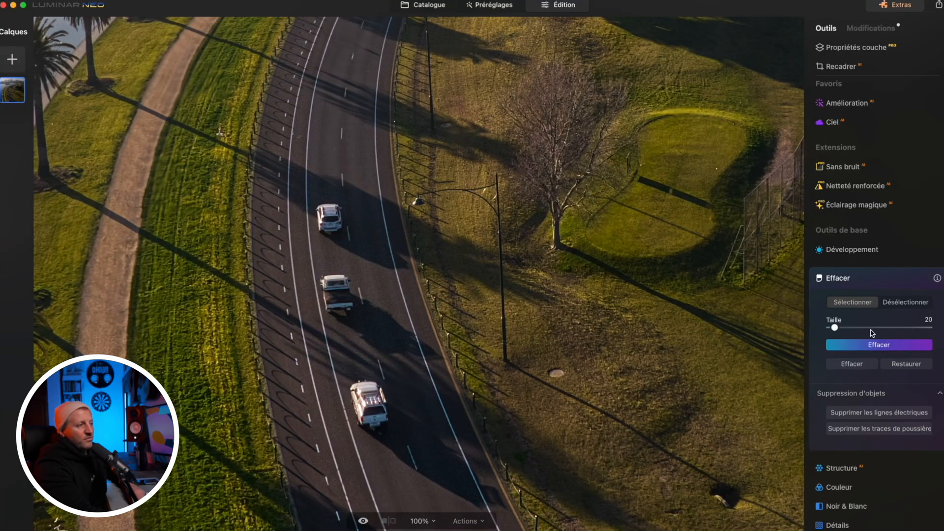
pyautogui.moveTo(835, 327); pyautogui.dragTo(844, 328)
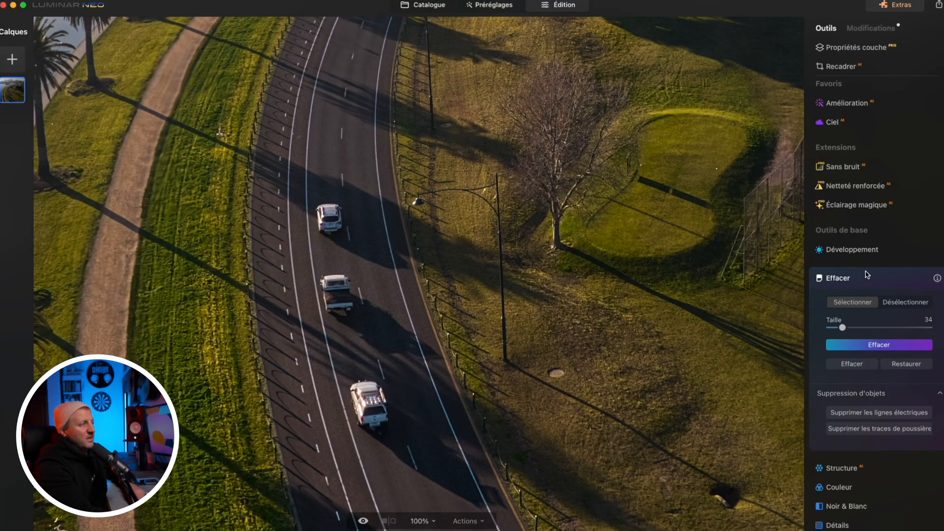
pyautogui.moveTo(327, 198); pyautogui.dragTo(328, 212)
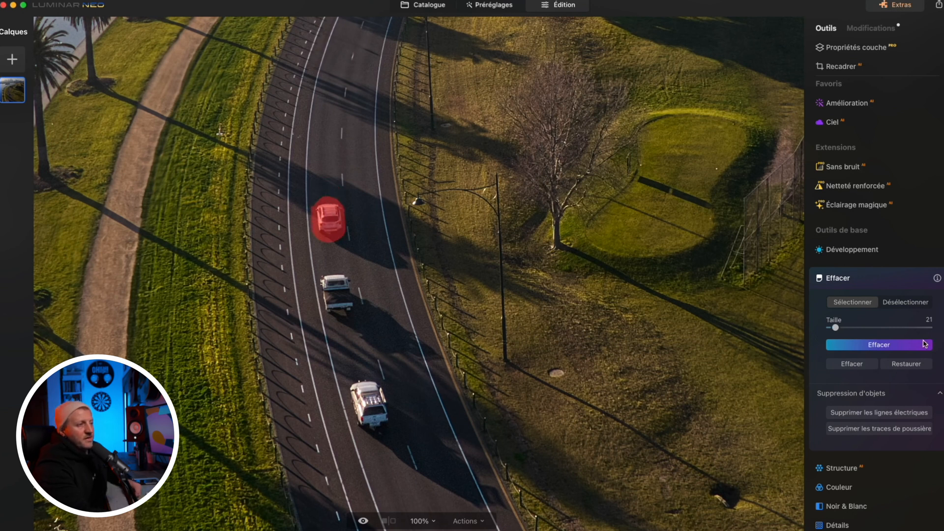
pyautogui.click(924, 344)
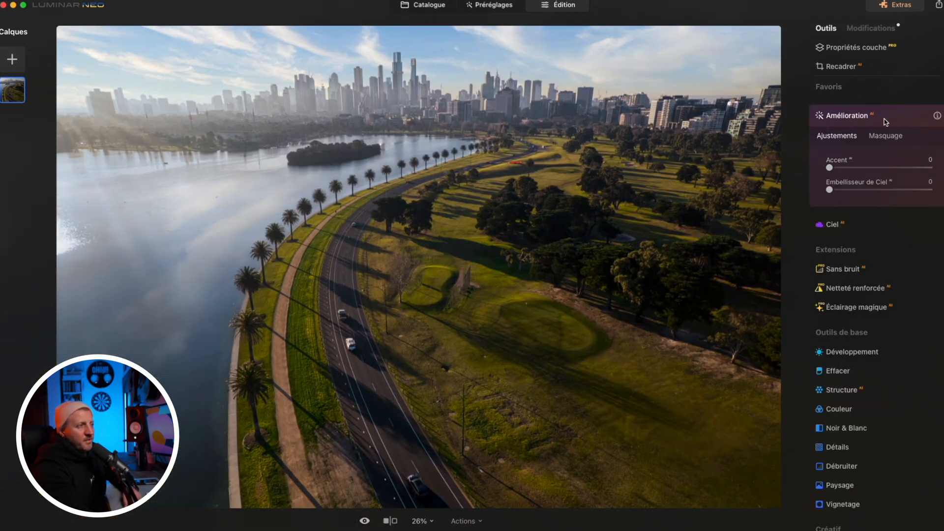
# Enhance the aerial photo with Amélioration, setting Accent to 40 and Embellisseur de Ciel to 38
pyautogui.moveTo(829, 167); pyautogui.dragTo(895, 173)
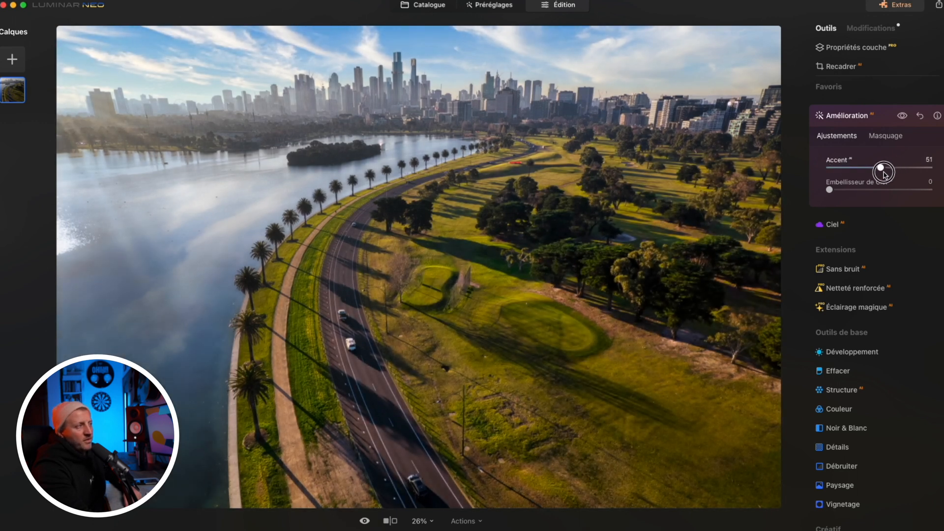
pyautogui.moveTo(883, 174)
pyautogui.mouseDown()
pyautogui.moveTo(906, 174)
pyautogui.moveTo(895, 176)
pyautogui.mouseUp()
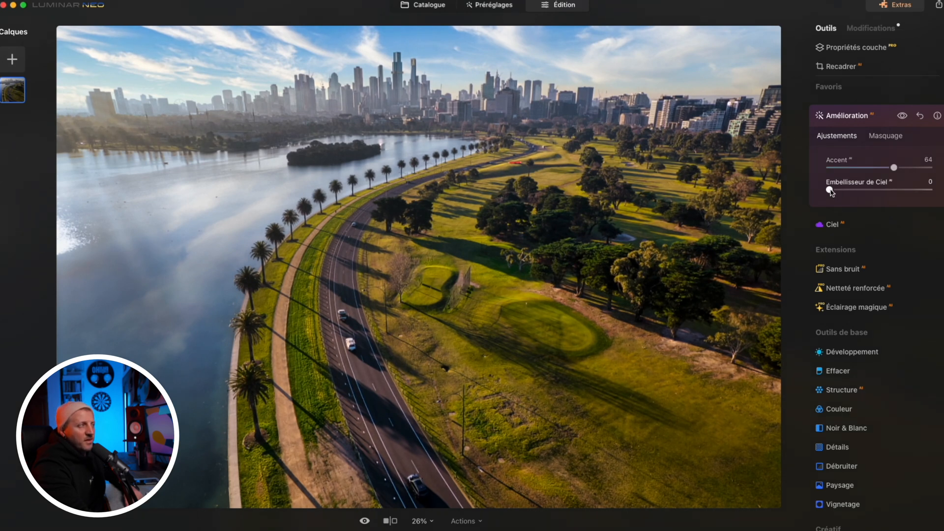
pyautogui.moveTo(831, 192); pyautogui.dragTo(868, 189)
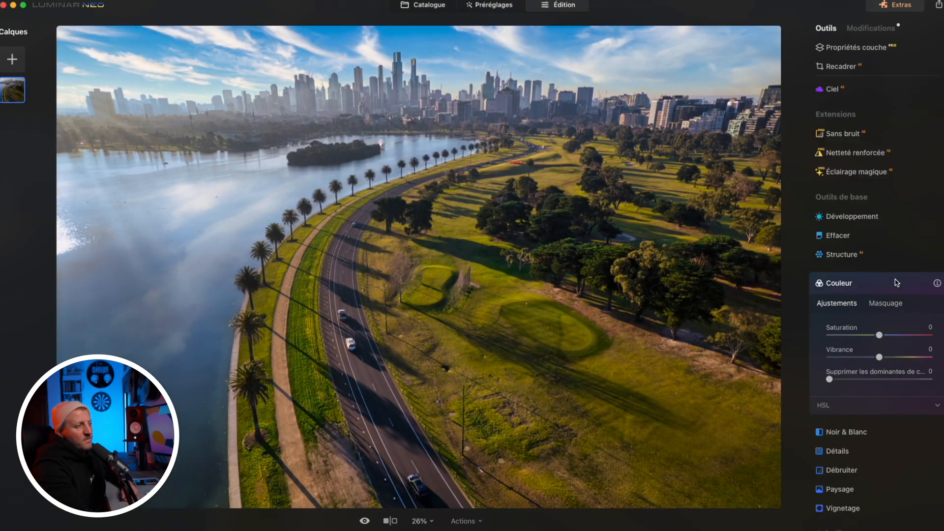
# Examine the Couleur tool's HSL settings, including its Tonalité, Saturation and Luminance modes
pyautogui.click(896, 282)
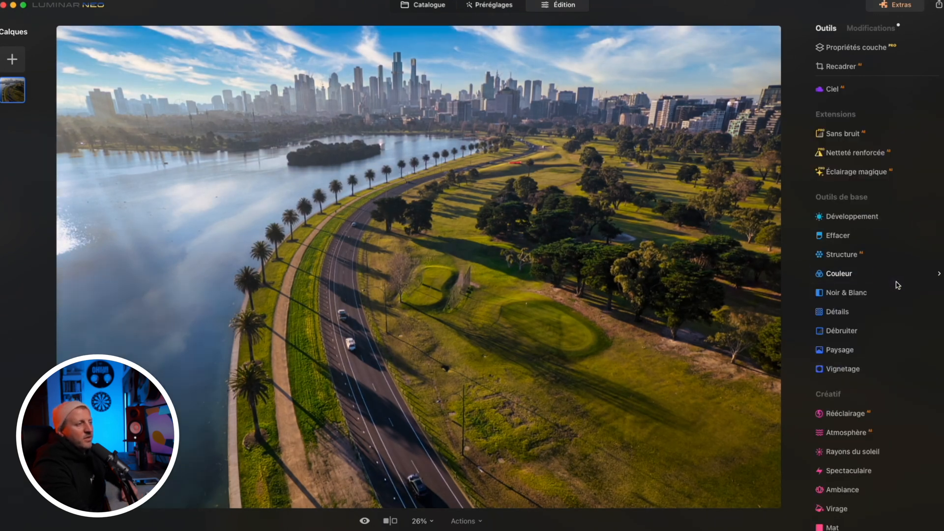
pyautogui.click(852, 278)
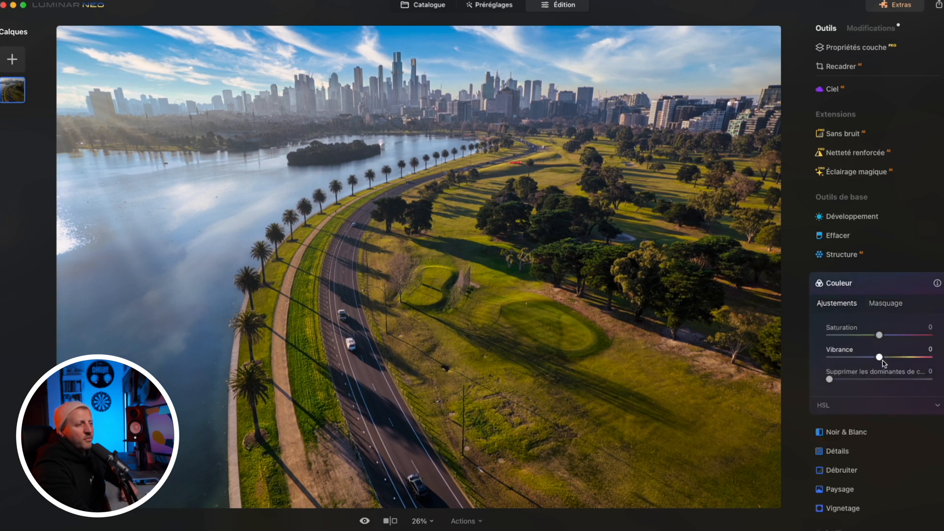
pyautogui.scroll(-2, 880, 359)
pyautogui.click(939, 304)
pyautogui.scroll(-1, 916, 296)
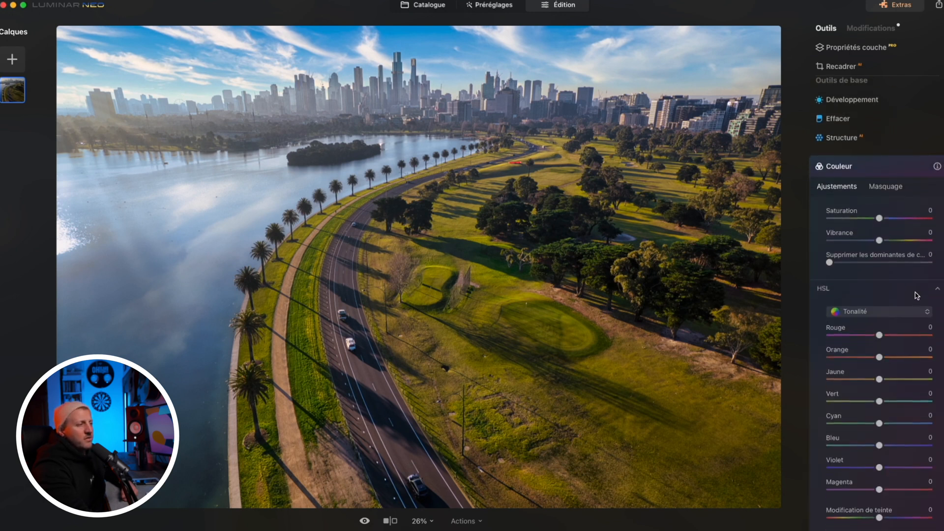
pyautogui.click(927, 312)
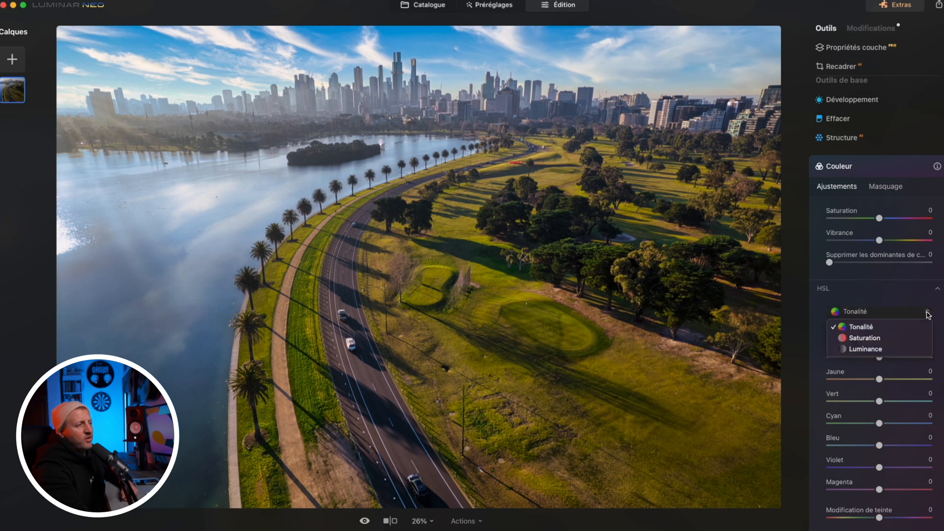
pyautogui.click(861, 338)
pyautogui.click(866, 312)
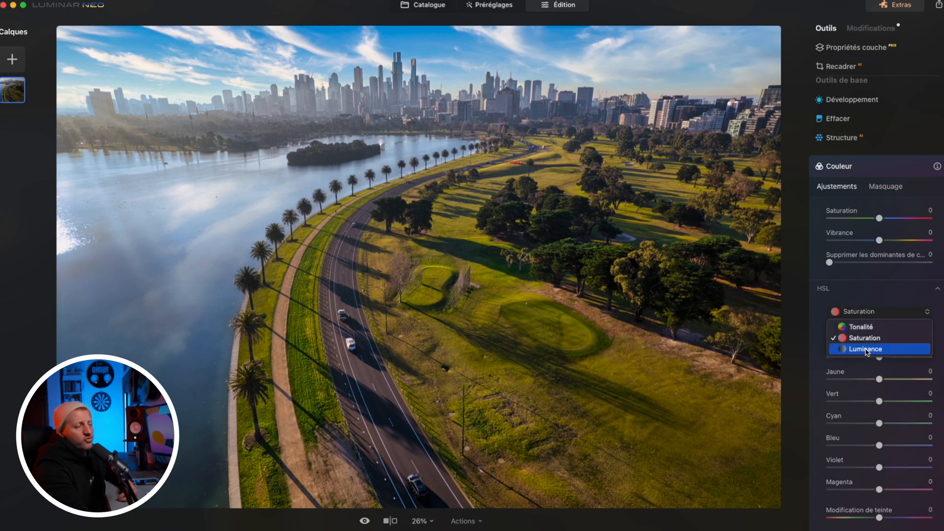
# Set the HSL Tonalité of Jaune to 29, Vert to -10 and Bleu to -37, and adjust Vert's Luminance
pyautogui.scroll(-2, 862, 308)
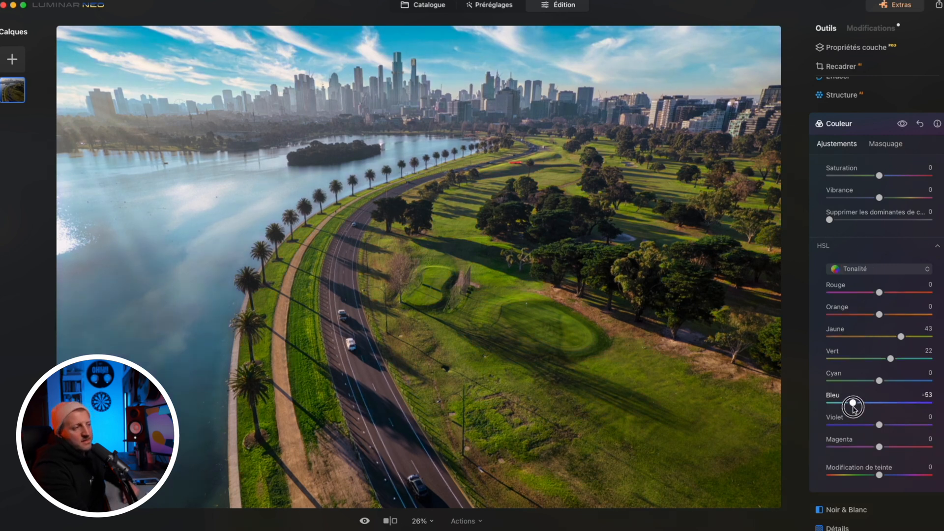
pyautogui.moveTo(879, 315); pyautogui.dragTo(871, 317)
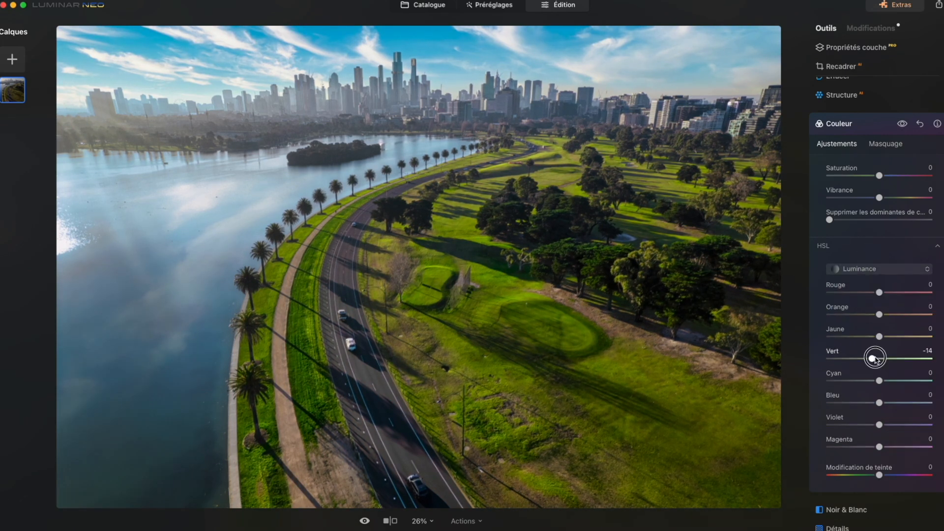
pyautogui.moveTo(870, 358); pyautogui.dragTo(882, 358)
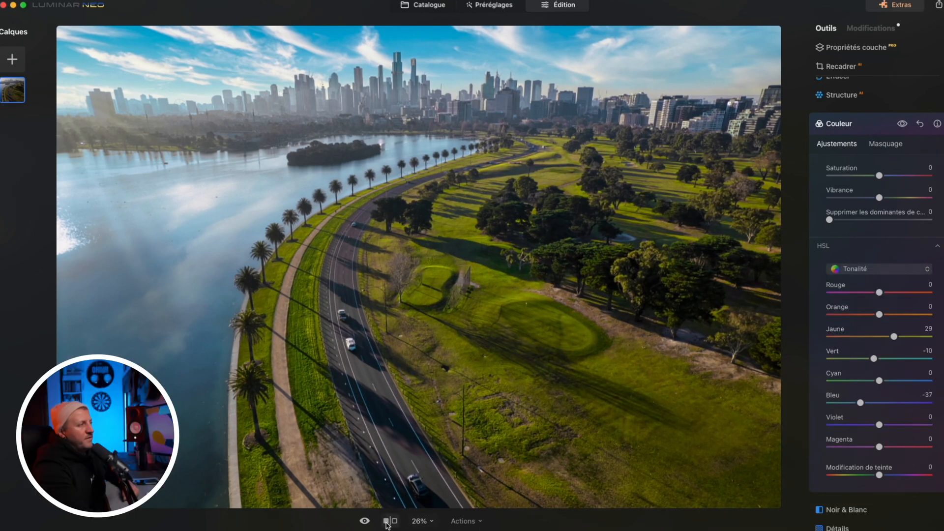
# Compare the edited aerial photo repeatedly with its original version
pyautogui.click(366, 524)
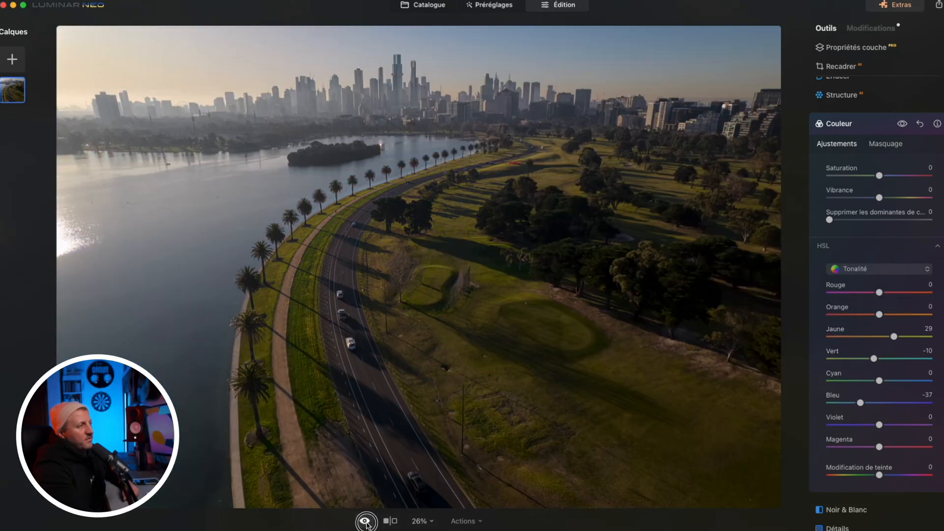
pyautogui.click(366, 524)
pyautogui.click(366, 524)
pyautogui.click(366, 523)
pyautogui.click(366, 524)
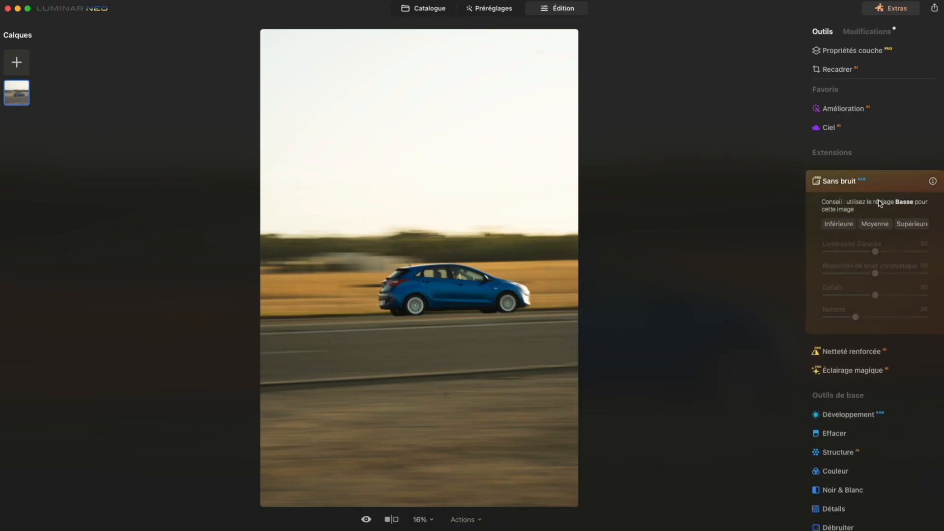
# Apply Sans bruit and Netteté renforcée at Moyenne to the blue car photo and compare the results at 100%
pyautogui.click(878, 224)
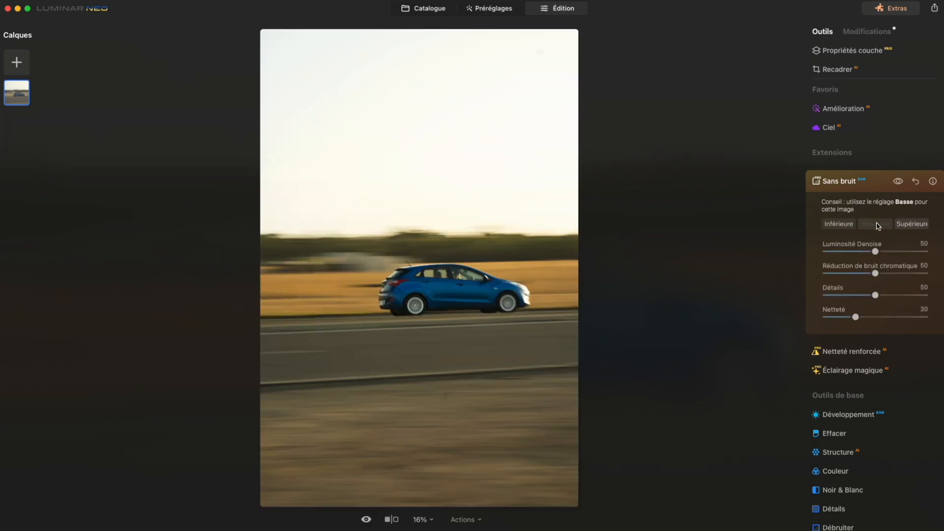
pyautogui.press('super+1')
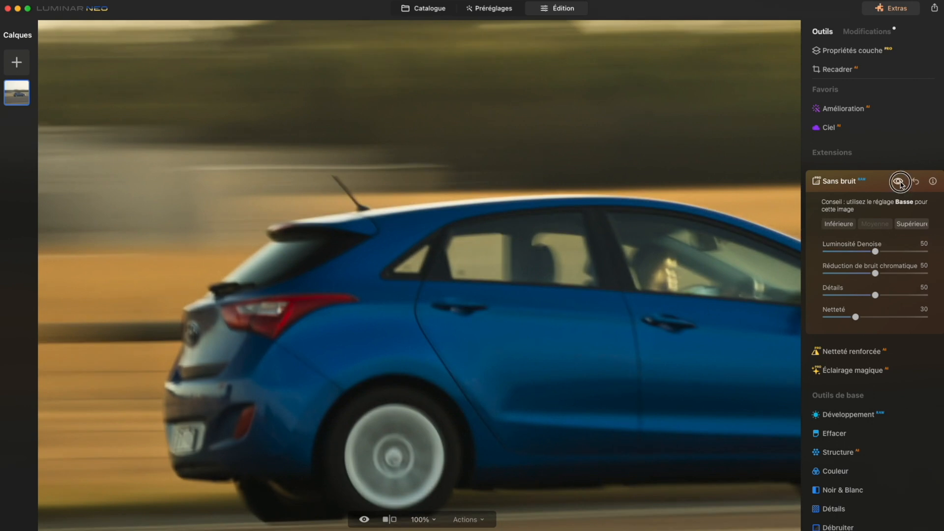
pyautogui.click(851, 351)
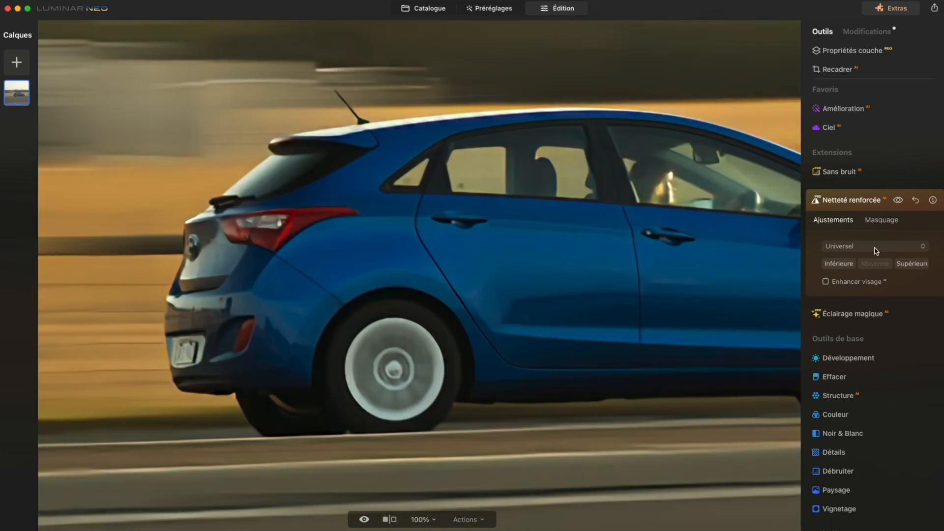
pyautogui.click(899, 200)
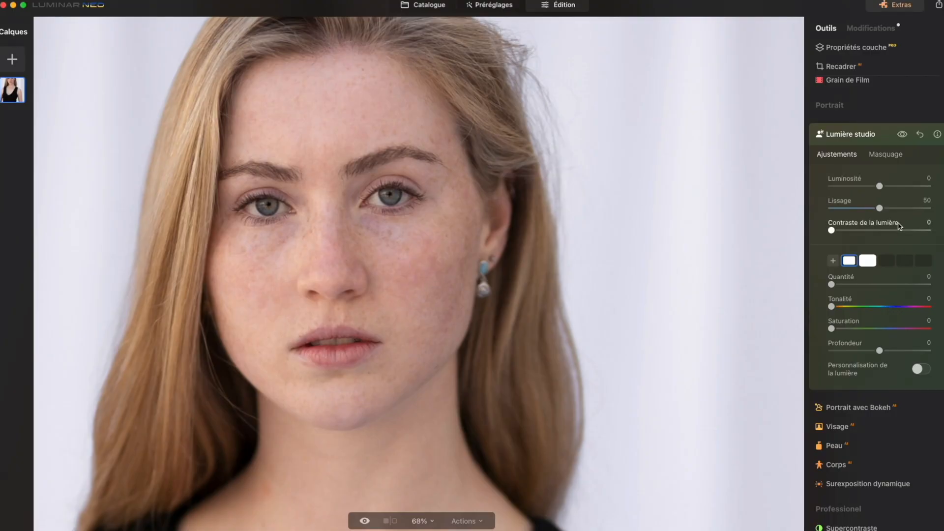
# Set the Lumière studio Quantité to 22 for the first light on the woman's portrait
pyautogui.moveTo(831, 284); pyautogui.dragTo(850, 283)
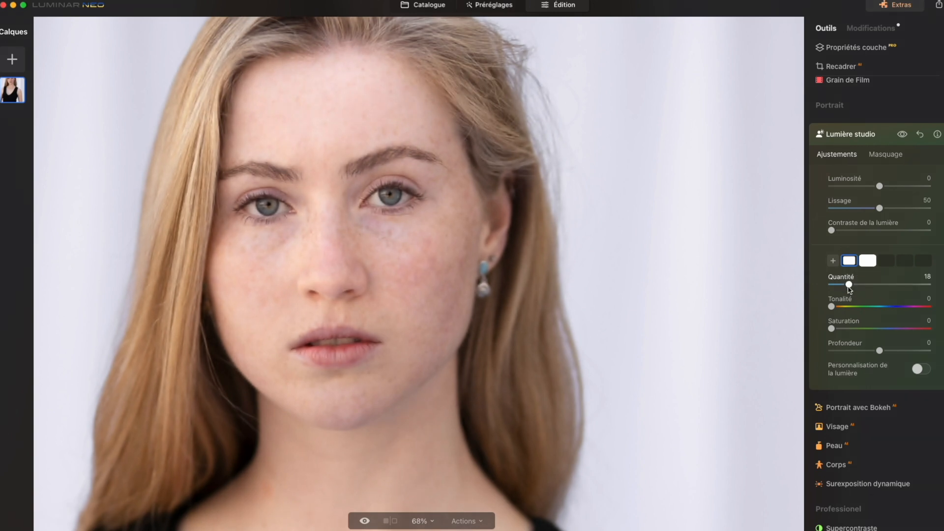
pyautogui.moveTo(849, 290); pyautogui.dragTo(852, 290)
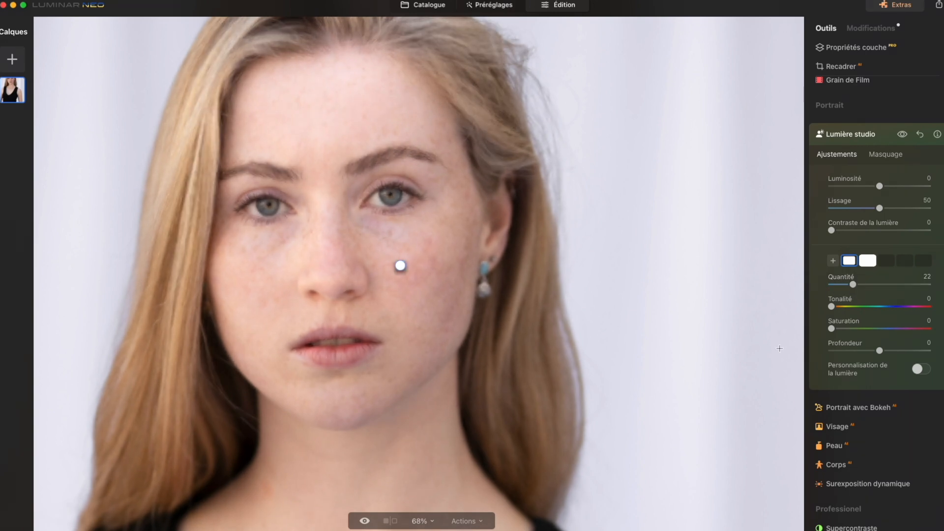